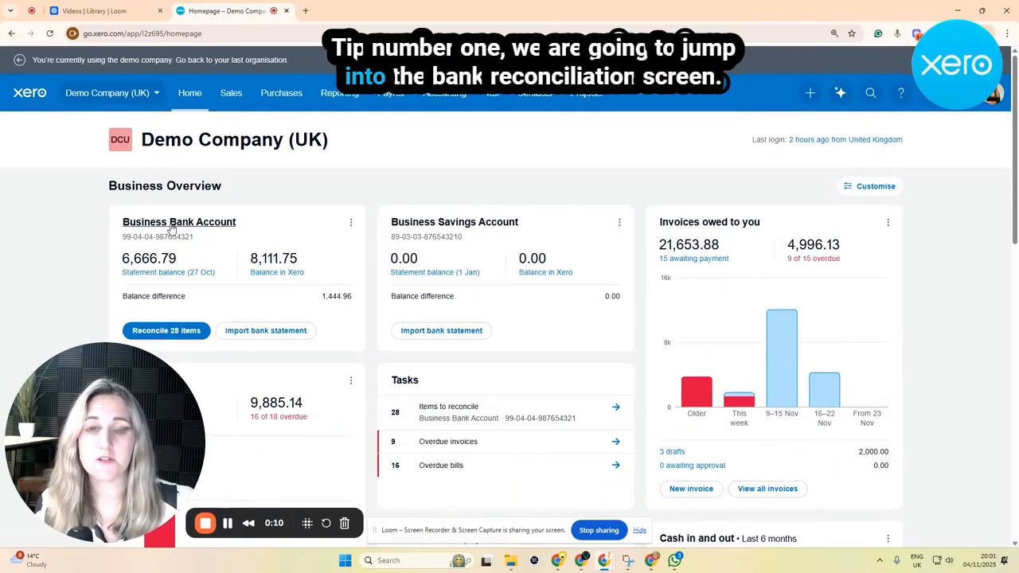
- Open the Business Bank Account reconciliation and save the discussion note "RA 04/11 - pleasnlekj" on the 8 Sep 2025 FastPay line
left_click(170, 332)
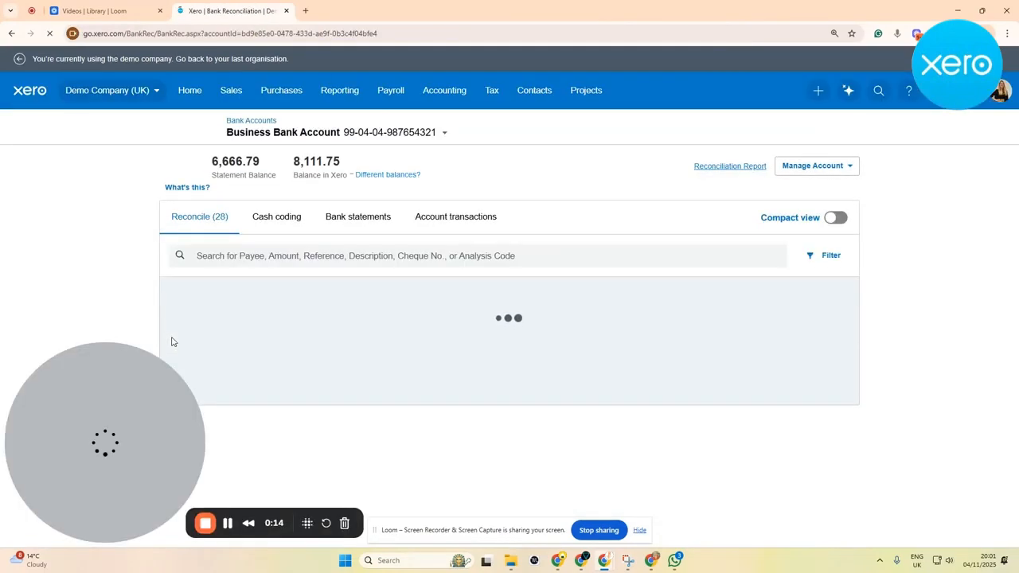
scroll(419, 302, "down", 2)
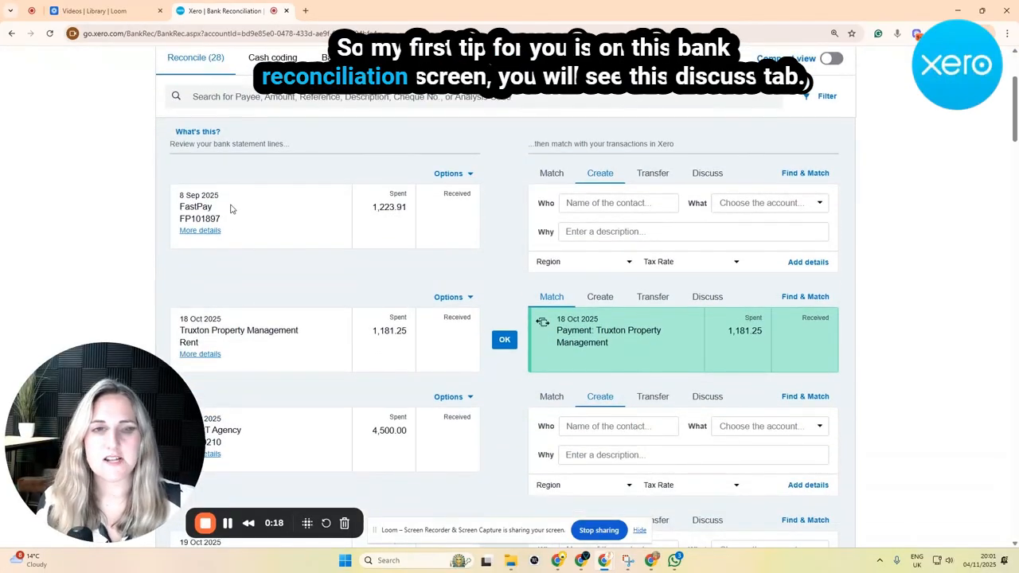
left_click(704, 173)
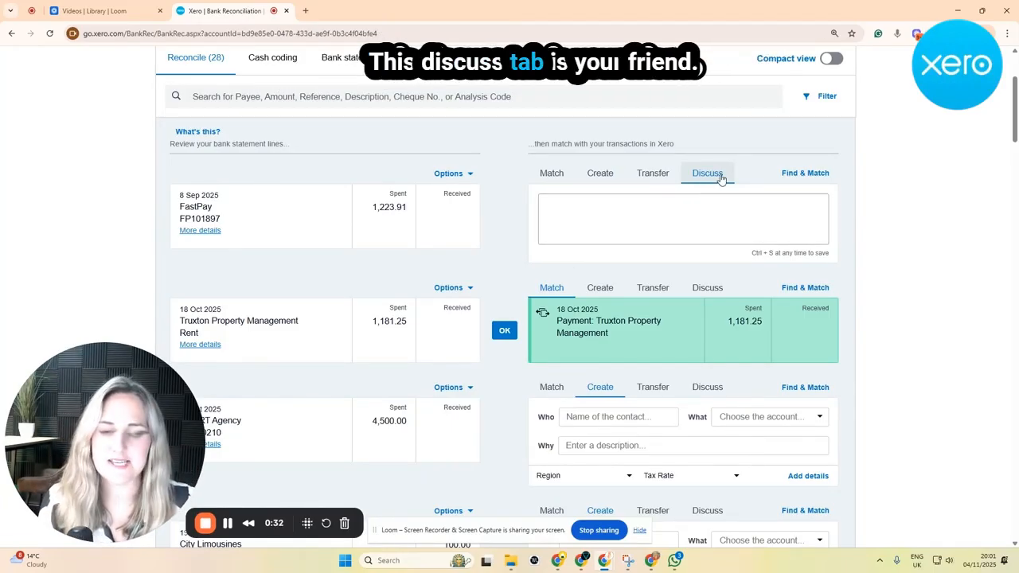
left_click(610, 206)
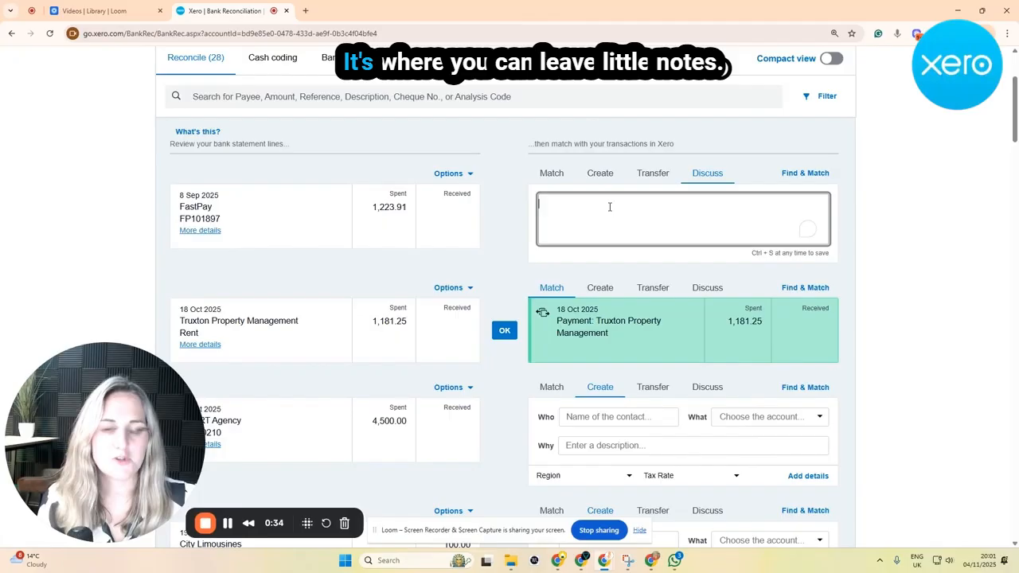
type("RA")
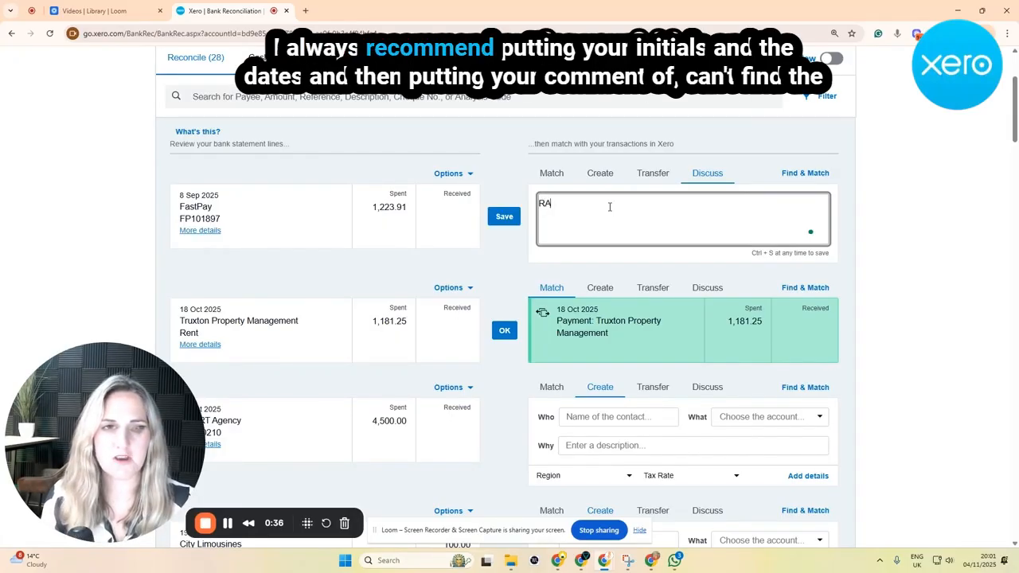
type(" 0")
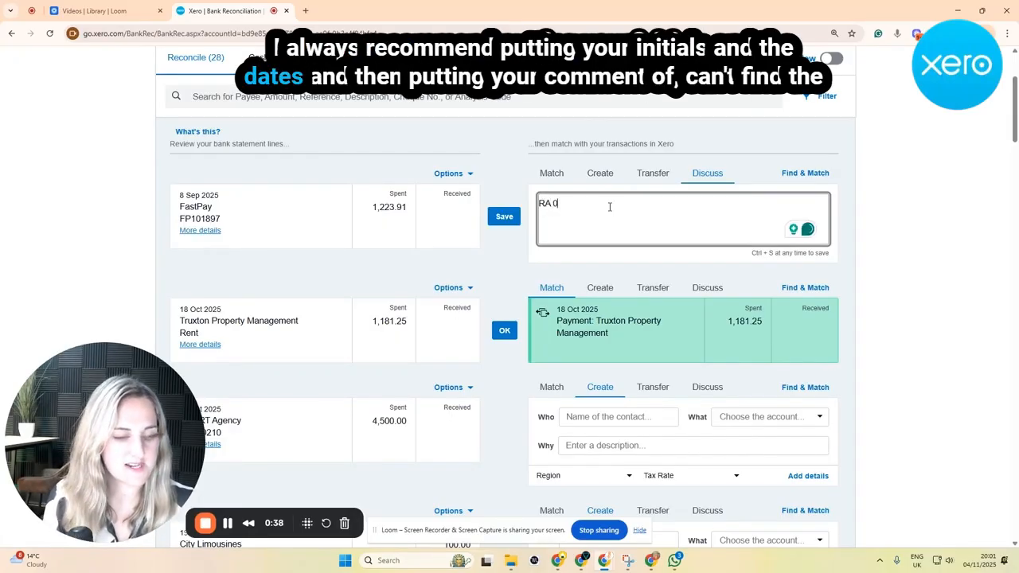
type("4/11 -")
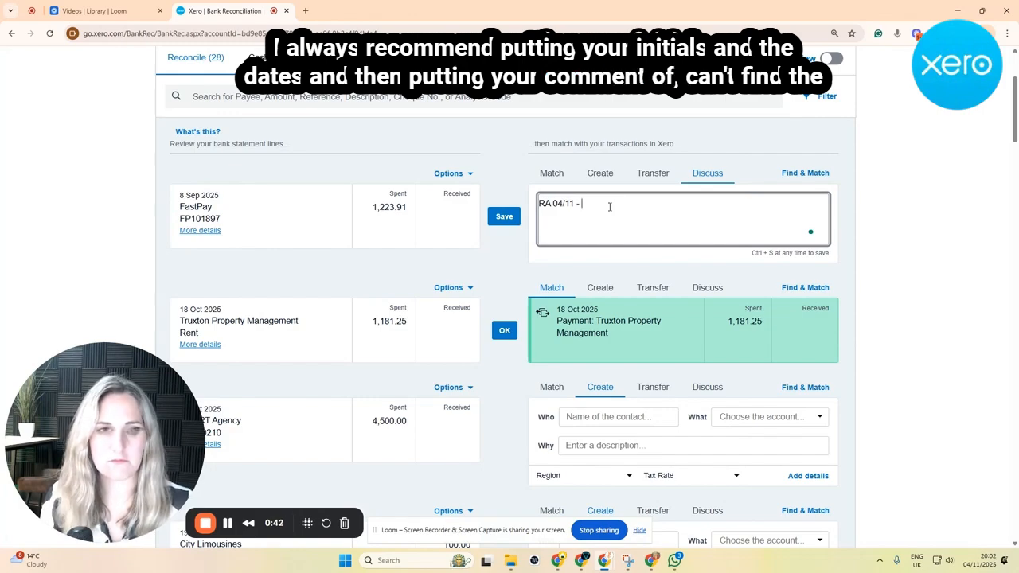
type(" pleasnlekj")
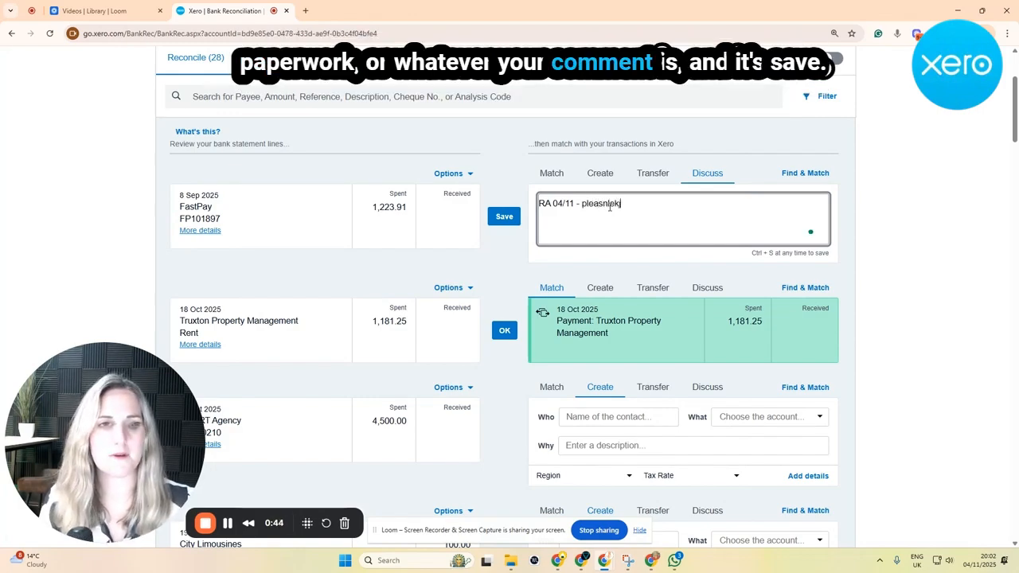
left_click(504, 216)
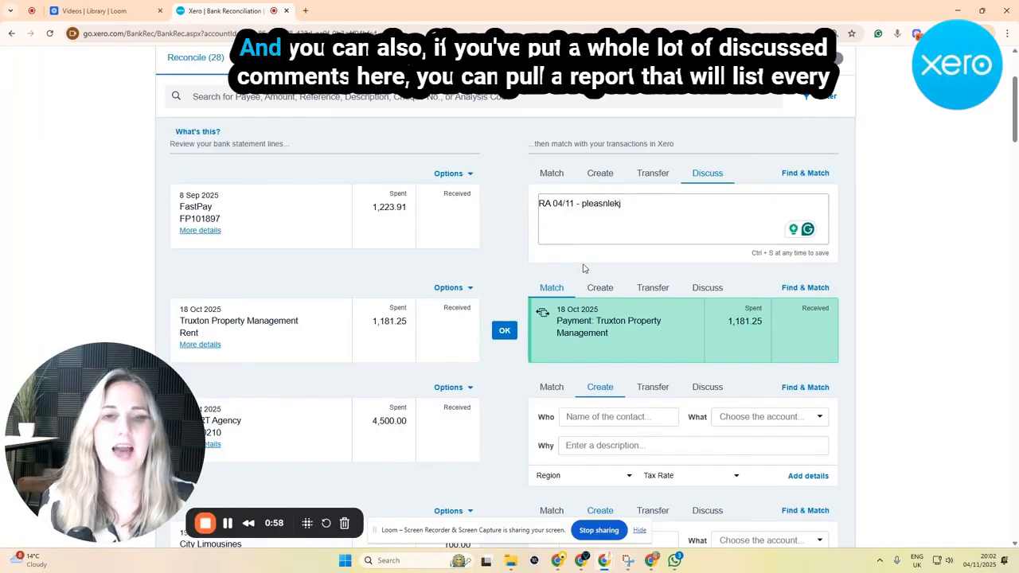
- Show the discussion fields for the 19 Oct 2025 SMART Agency and City Limousines statement lines
scroll(648, 204, "down", 3)
left_click(720, 173)
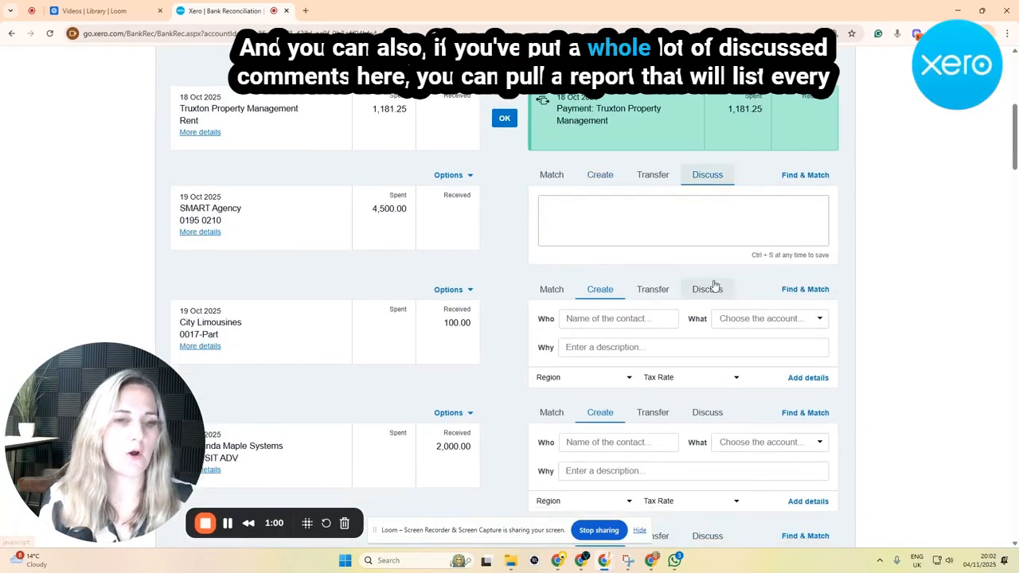
left_click(708, 289)
scroll(593, 398, "up", 5)
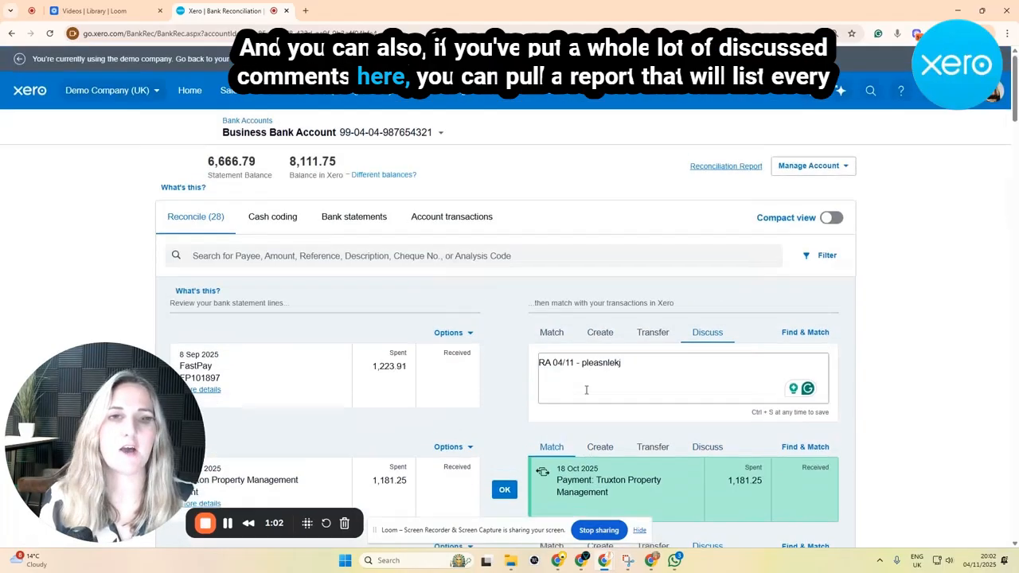
scroll(586, 389, "down", 2)
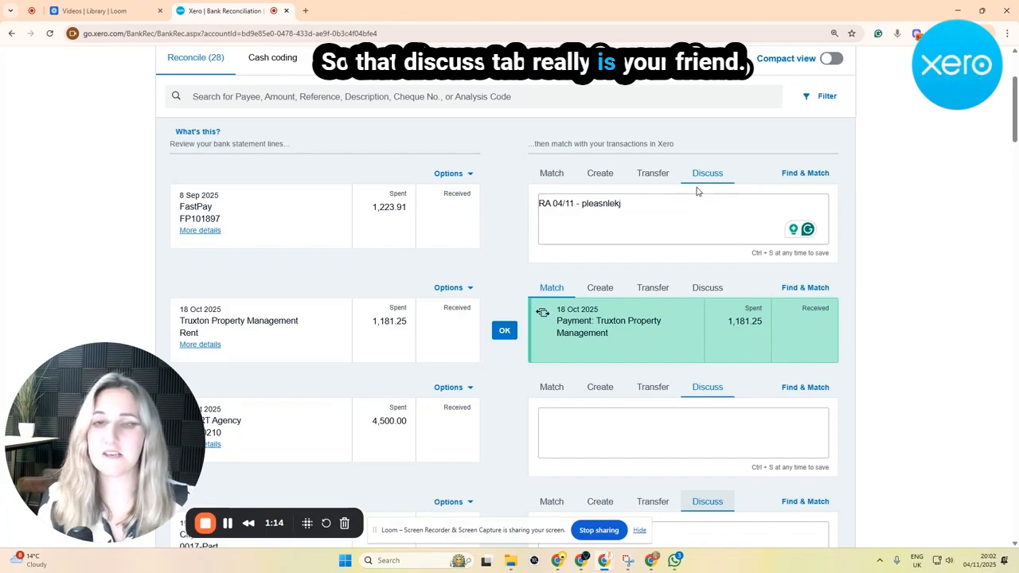
scroll(697, 191, "up", 2)
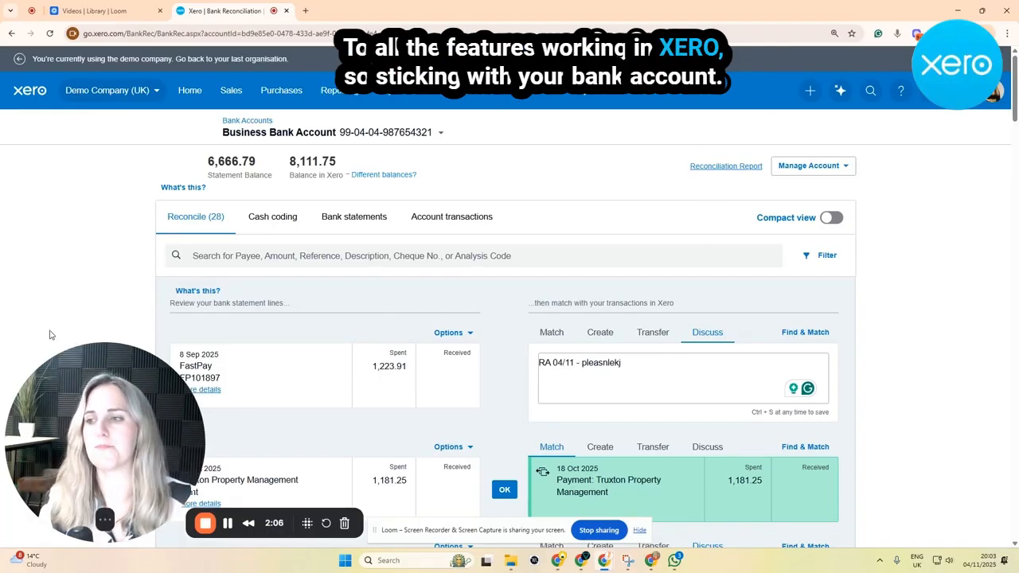
- View the management options for the Business Bank Account, where bank rules are found, and close them again
scroll(239, 264, "down", 2)
scroll(281, 302, "up", 2)
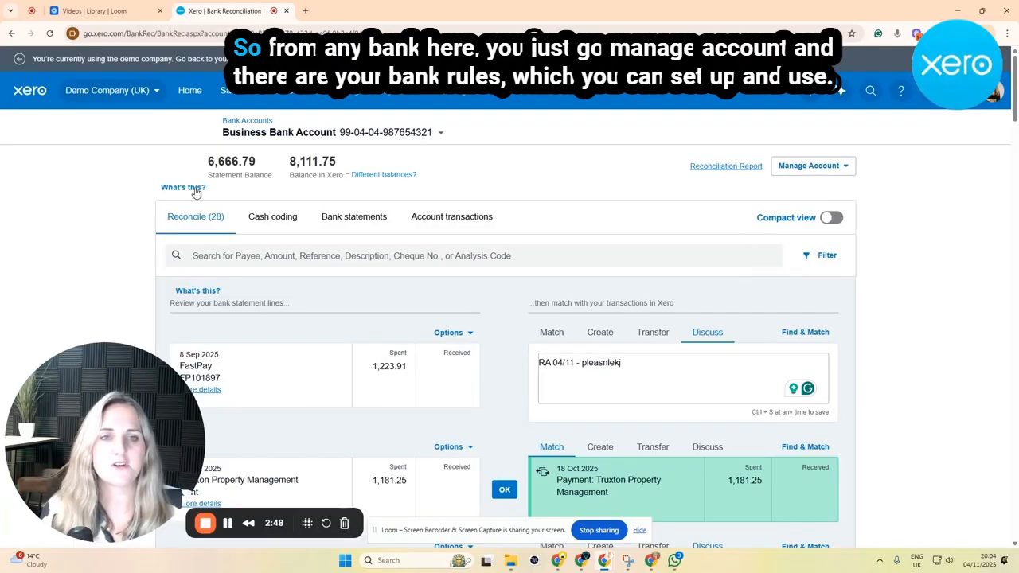
left_click(818, 167)
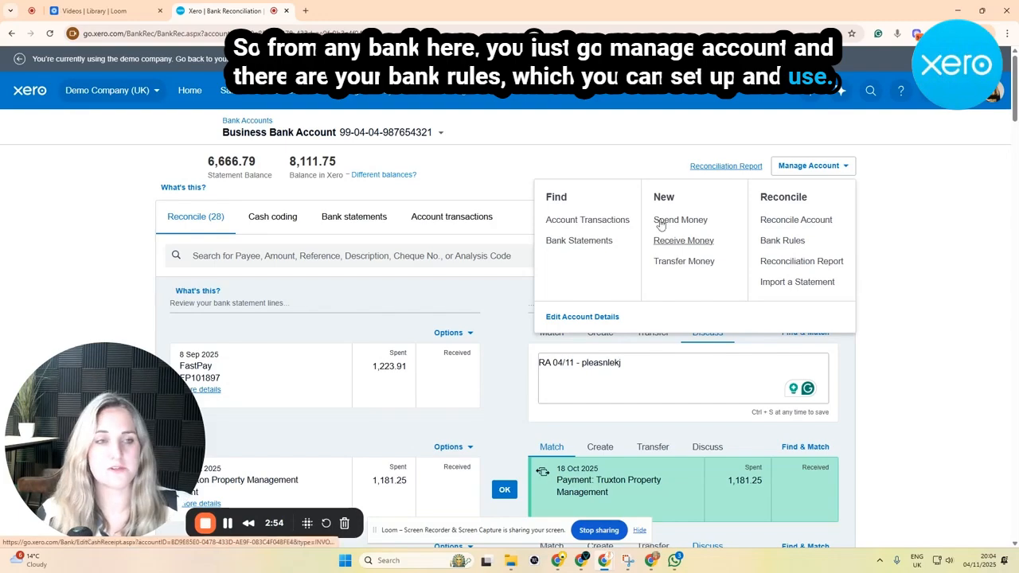
left_click(478, 163)
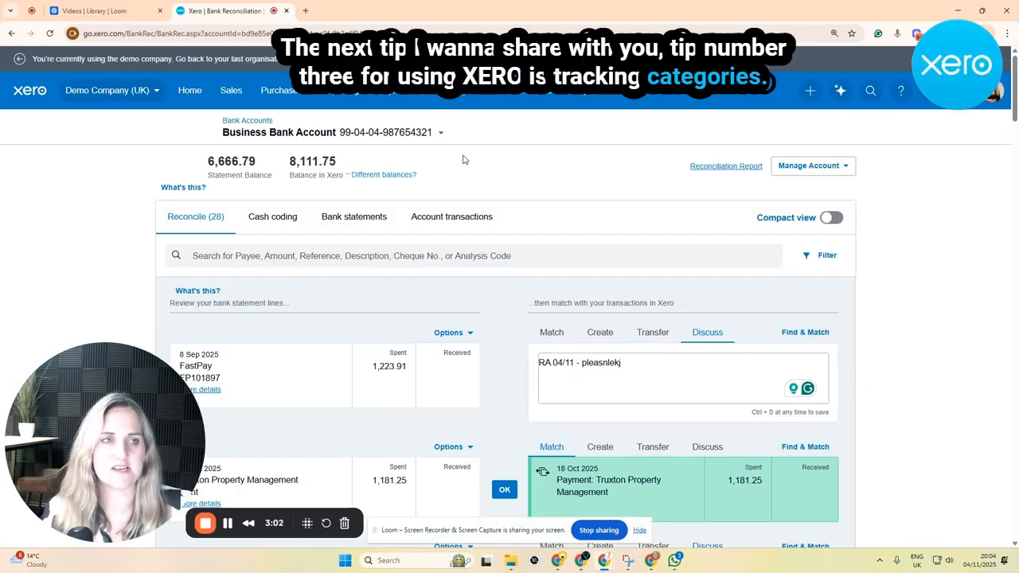
- Go to the accounting settings and open the tracking categories page
left_click(436, 103)
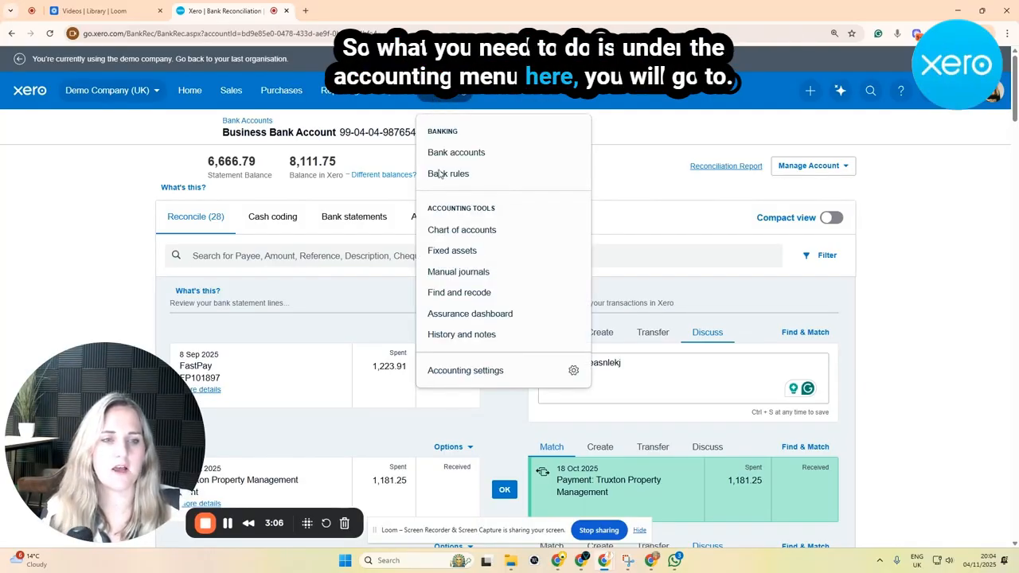
left_click(470, 369)
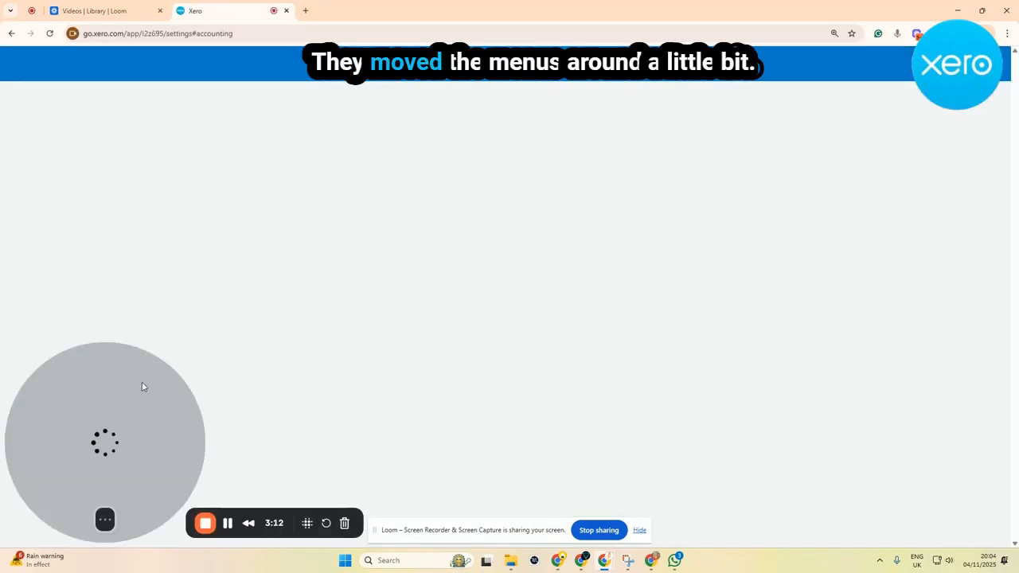
left_click_drag(138, 382, 938, 350)
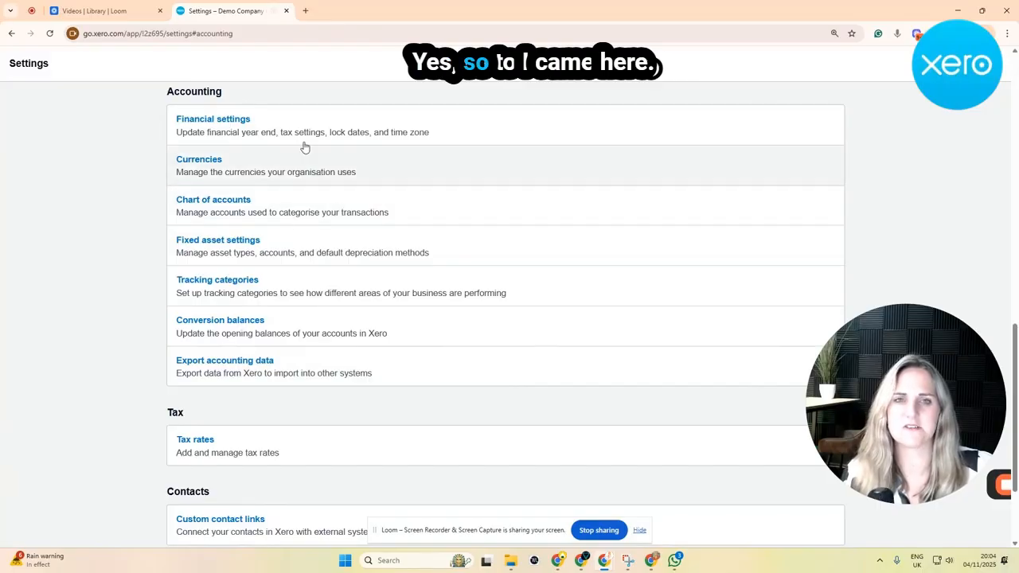
scroll(561, 195, "up", 2)
scroll(561, 195, "up", 15)
left_click(442, 94)
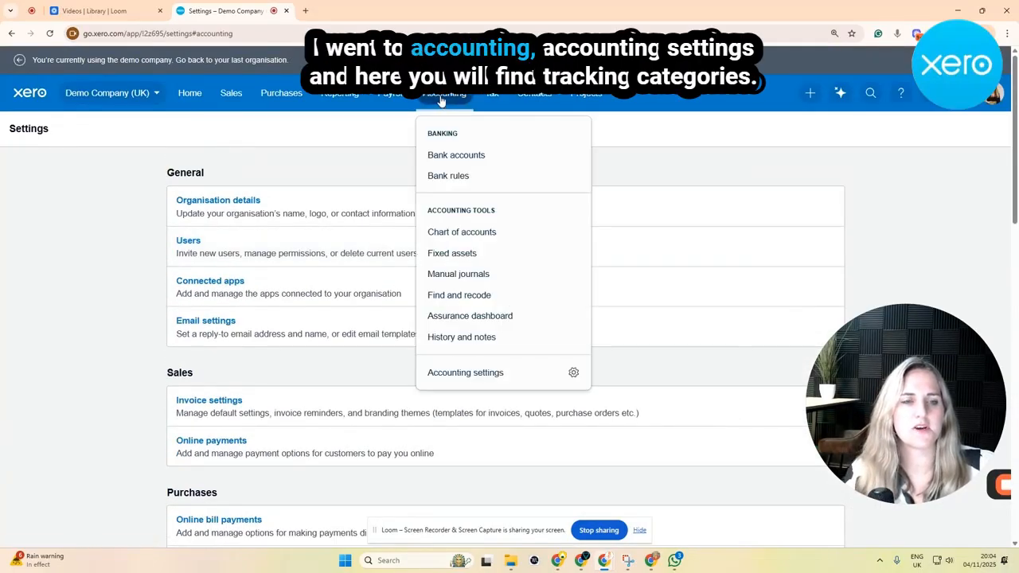
left_click(467, 375)
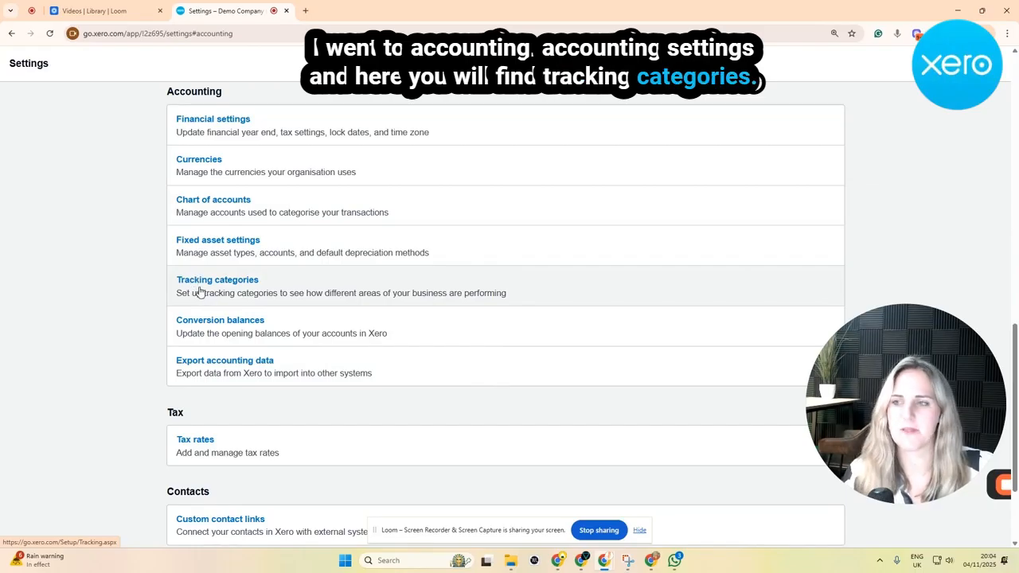
left_click(200, 293)
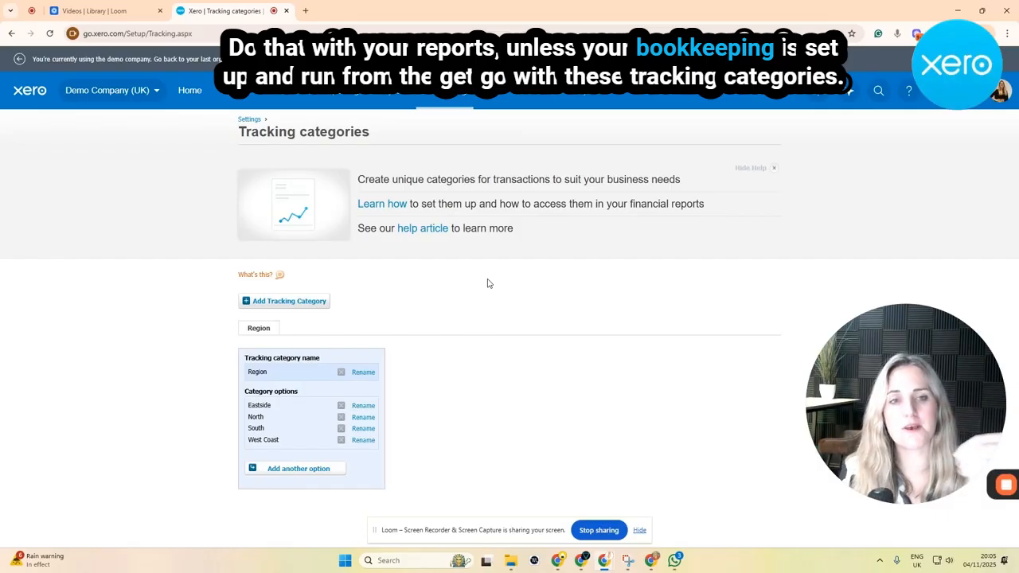
- Return to the home dashboard and look over its Business Overview widgets and customisation option
left_click_drag(854, 363, 77, 396)
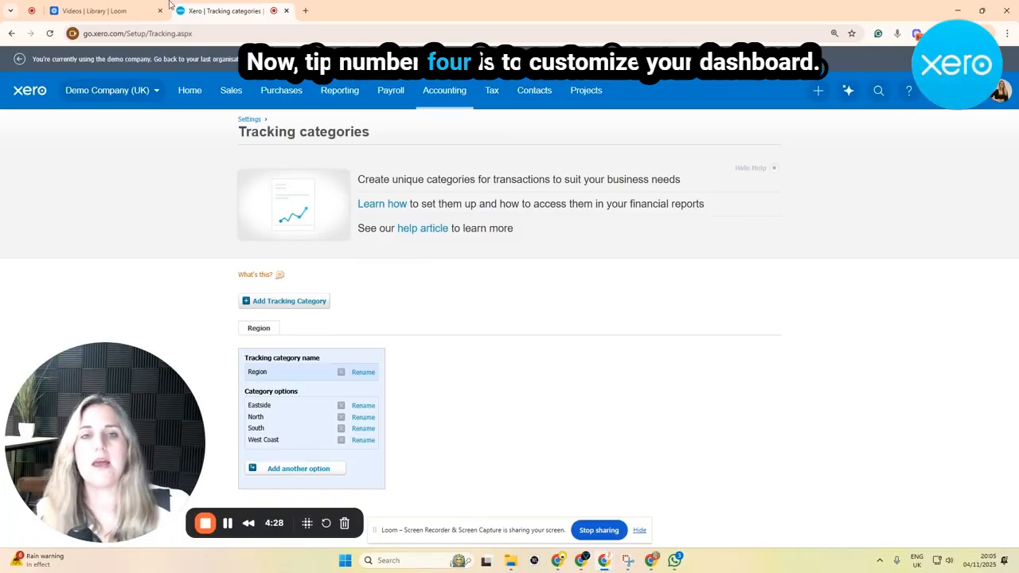
left_click(188, 91)
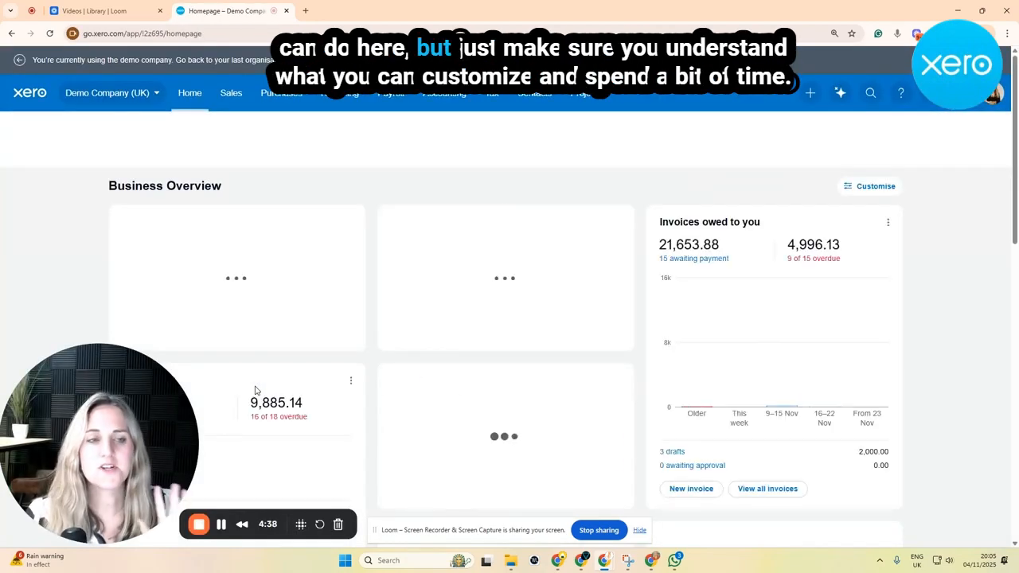
scroll(353, 353, "down", 4)
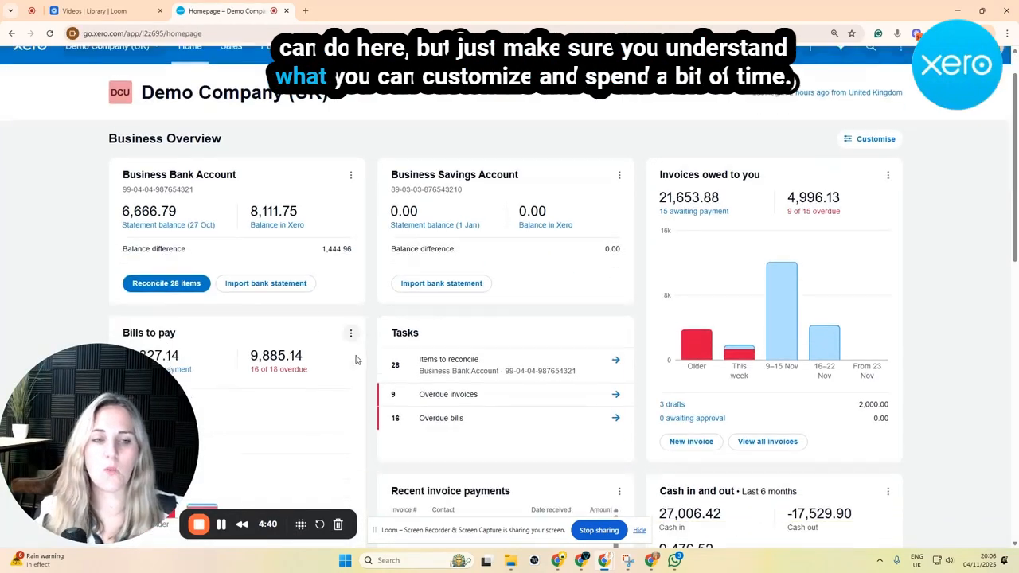
scroll(379, 359, "down", 6)
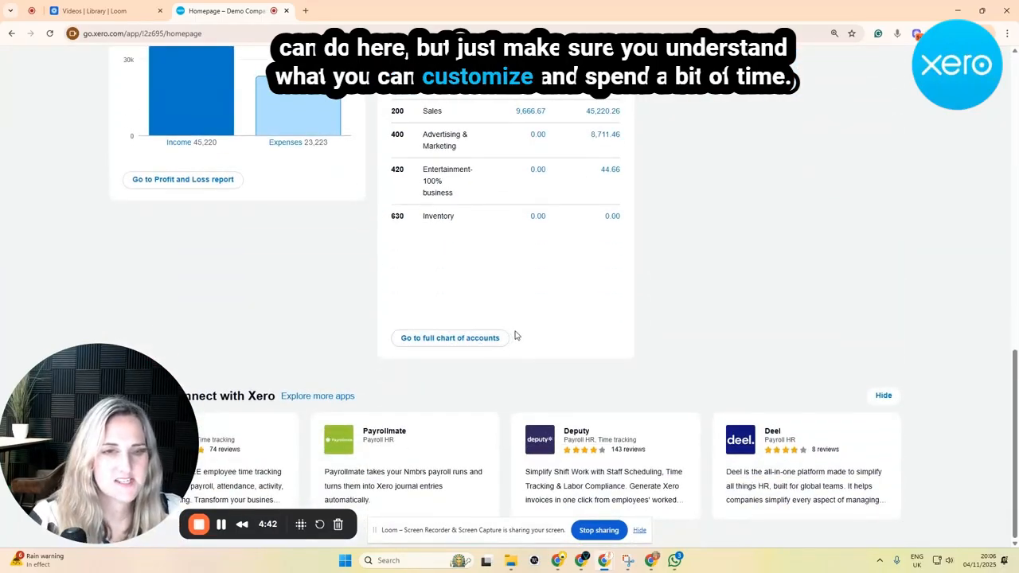
scroll(514, 335, "up", 6)
scroll(514, 335, "up", 4)
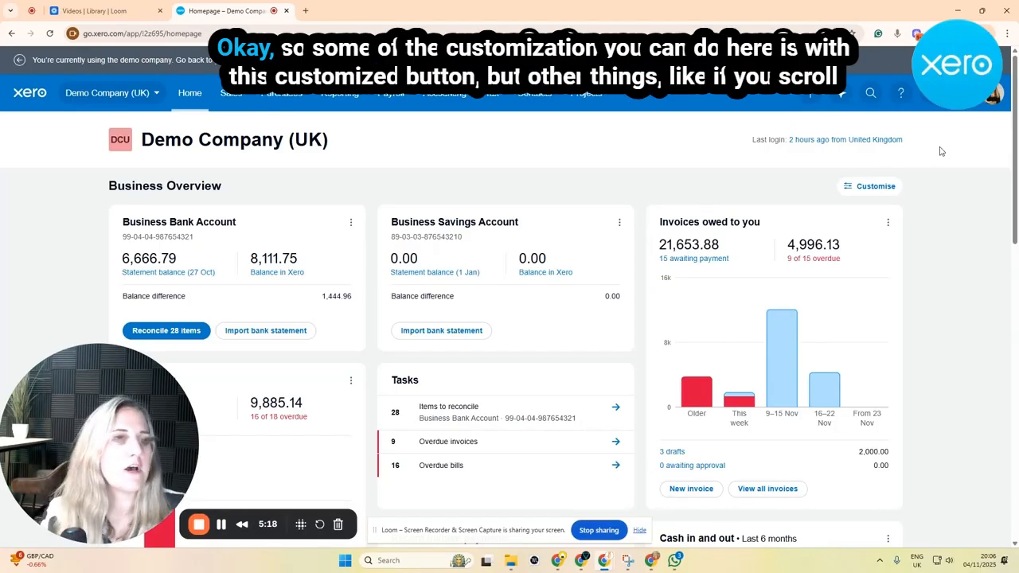
scroll(442, 332, "down", 4)
scroll(442, 332, "up", 4)
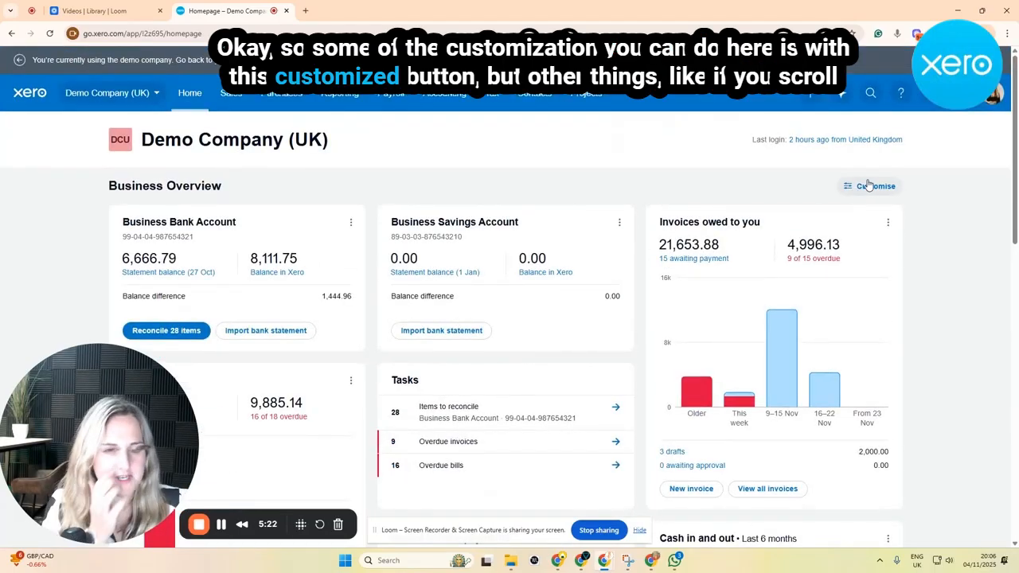
- Open the full chart of accounts from the dashboard watchlist in a new browser tab and look through the account codes
scroll(780, 192, "down", 7)
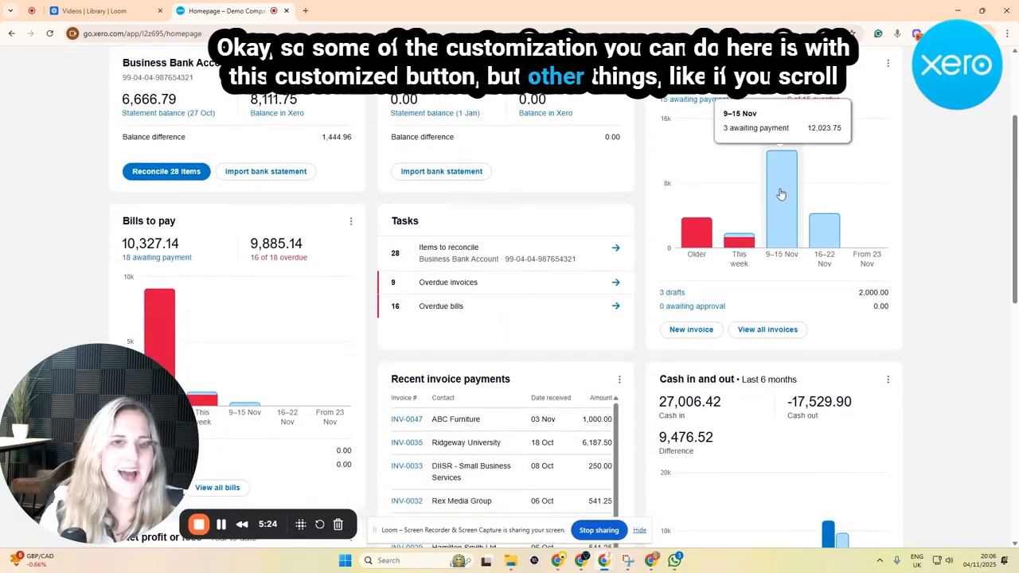
scroll(780, 193, "down", 3)
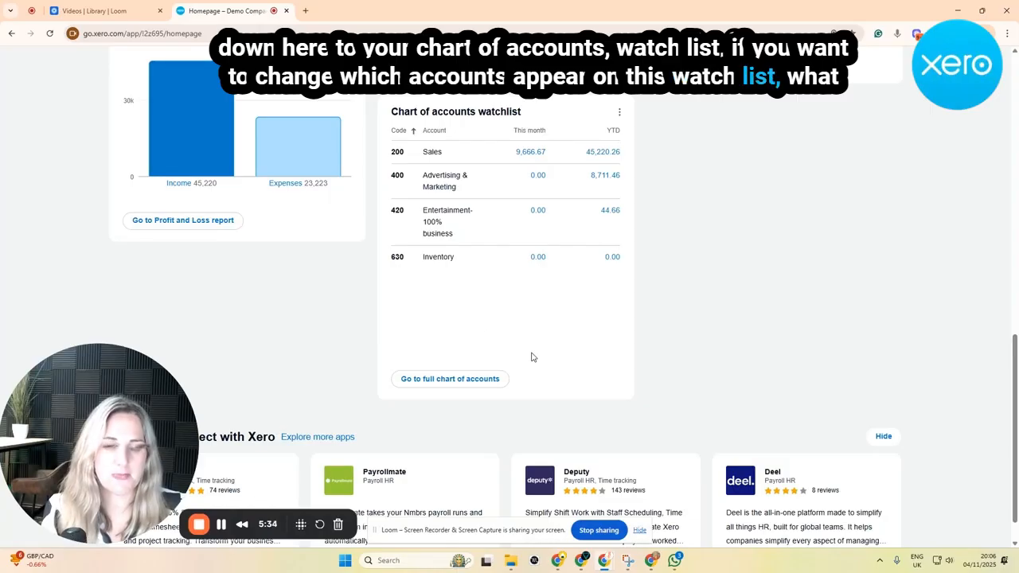
scroll(527, 356, "up", 5)
scroll(519, 362, "down", 5)
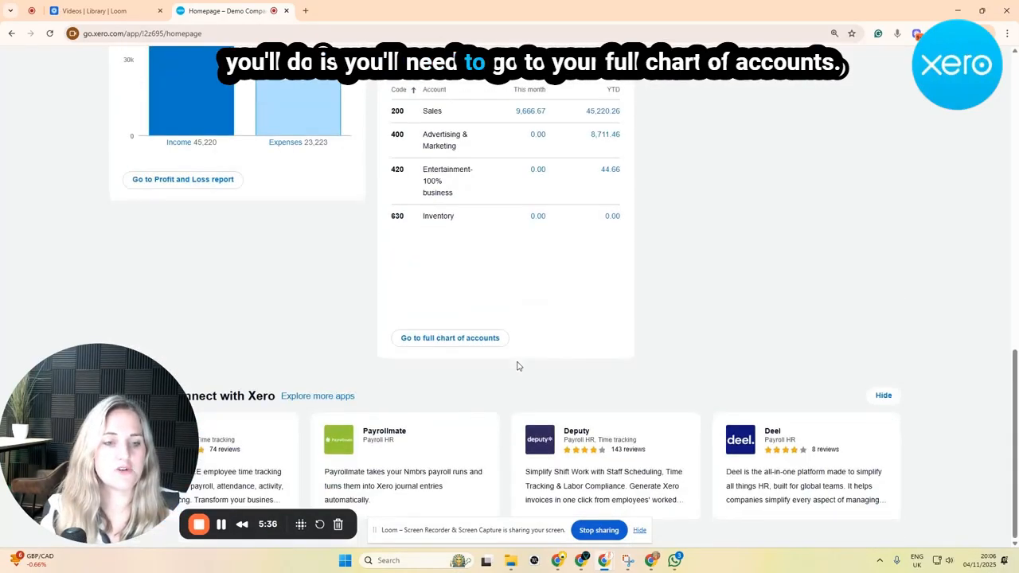
right_click(437, 343)
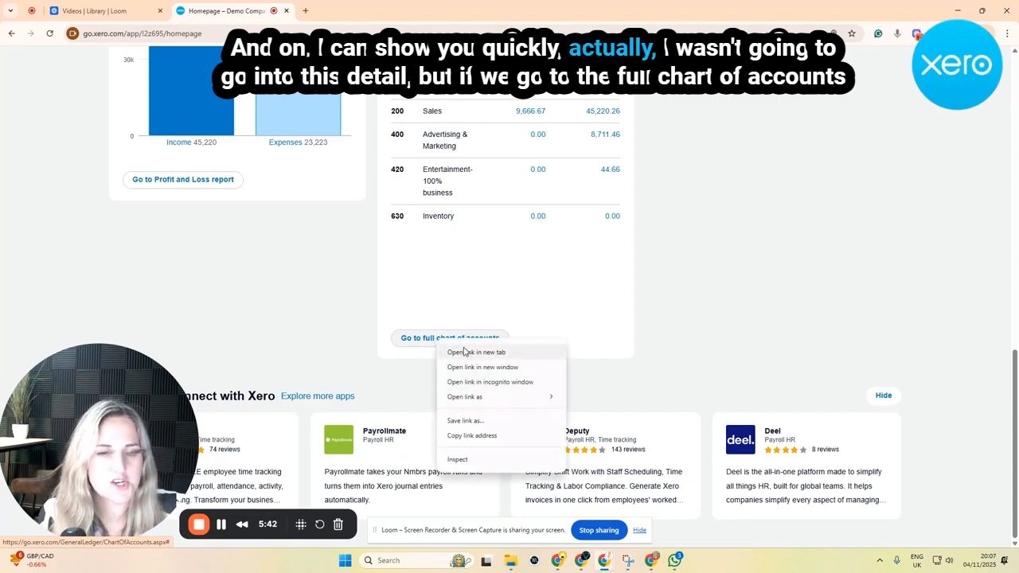
left_click(453, 353)
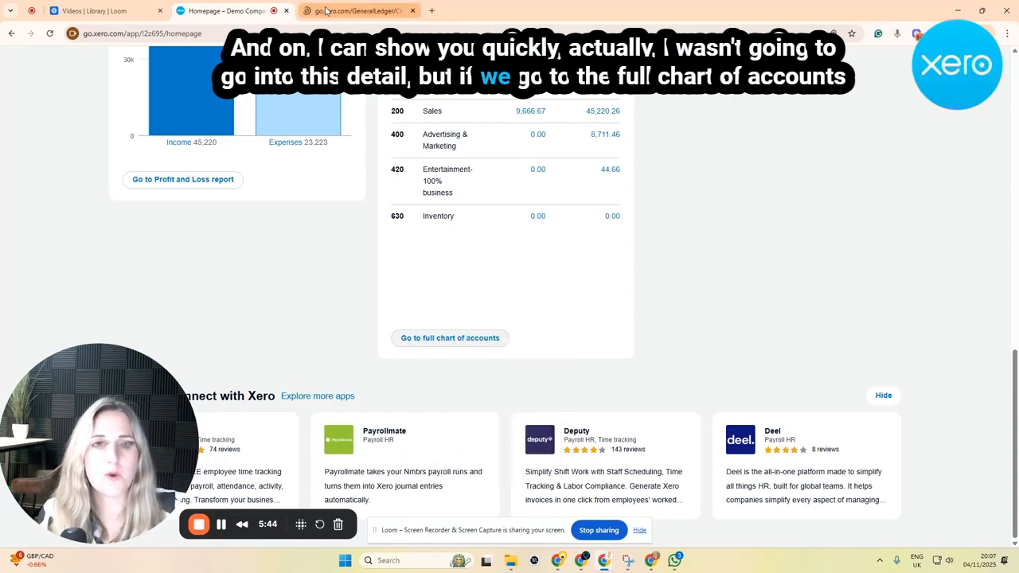
left_click(324, 10)
scroll(425, 341, "down", 10)
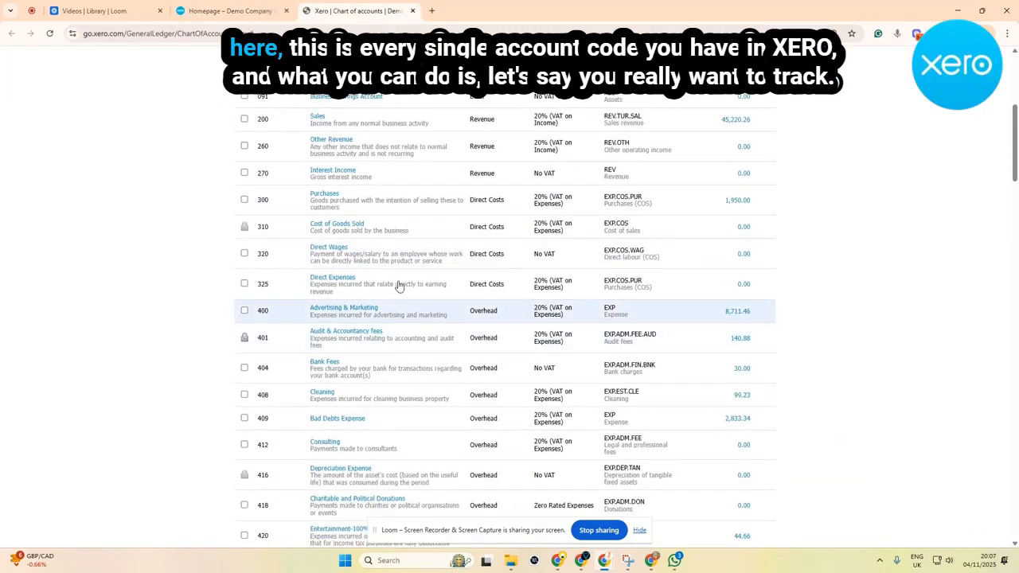
scroll(383, 260, "up", 10)
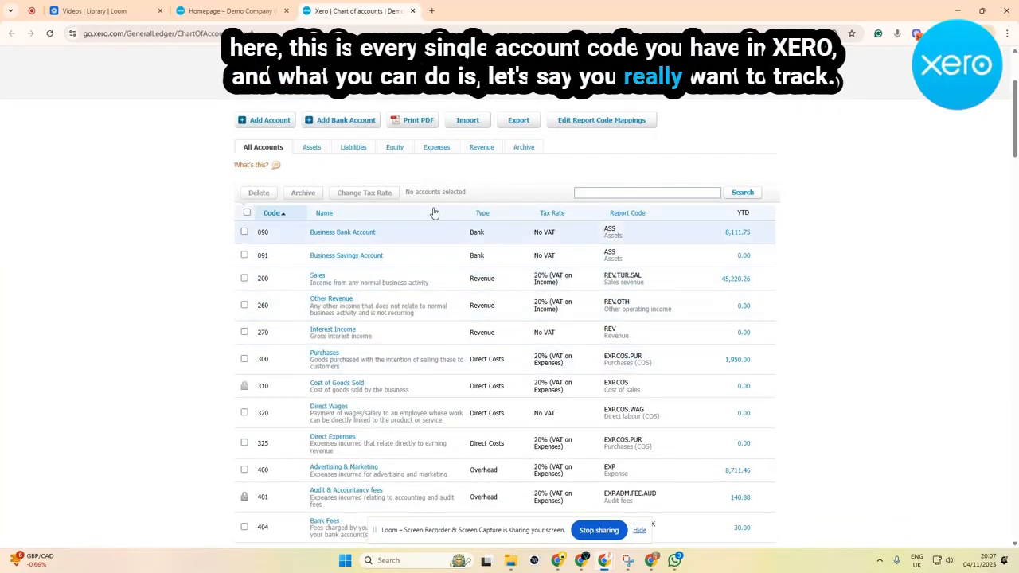
- Filter the chart of accounts to expenses and set the Postage, Freight & Courier account to show on the dashboard watchlist, saving the change
left_click(432, 148)
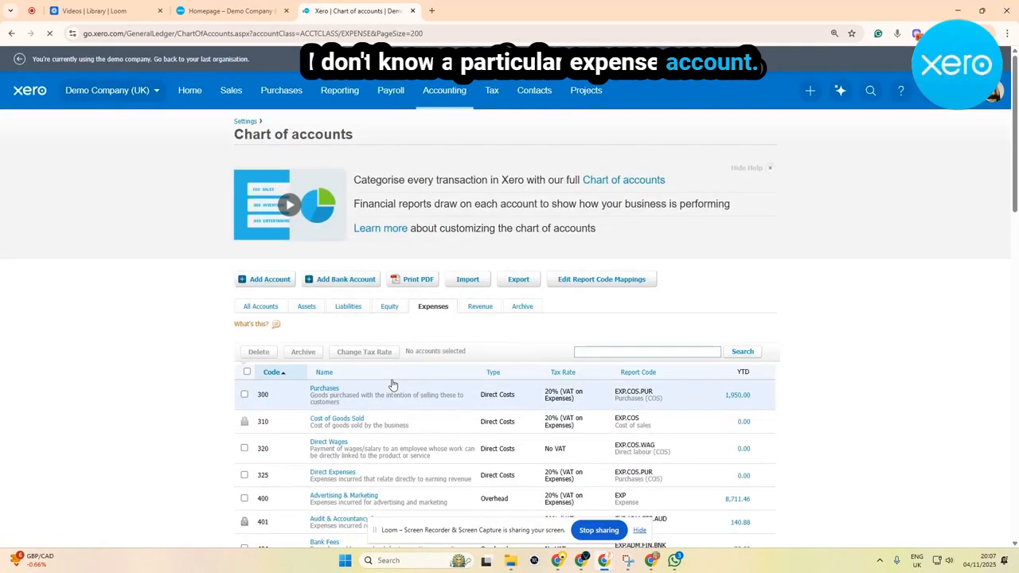
scroll(392, 385, "down", 6)
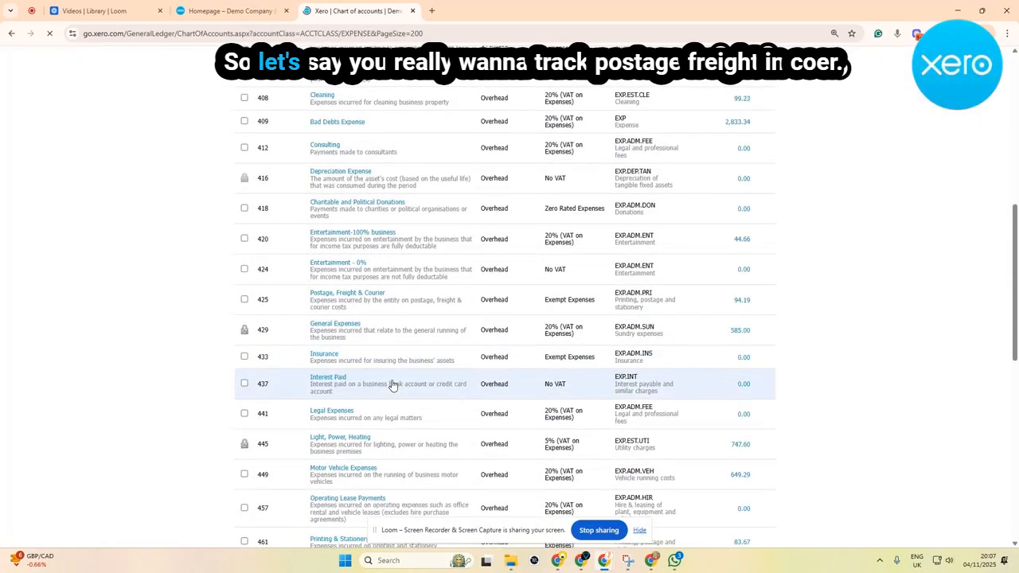
left_click(341, 293)
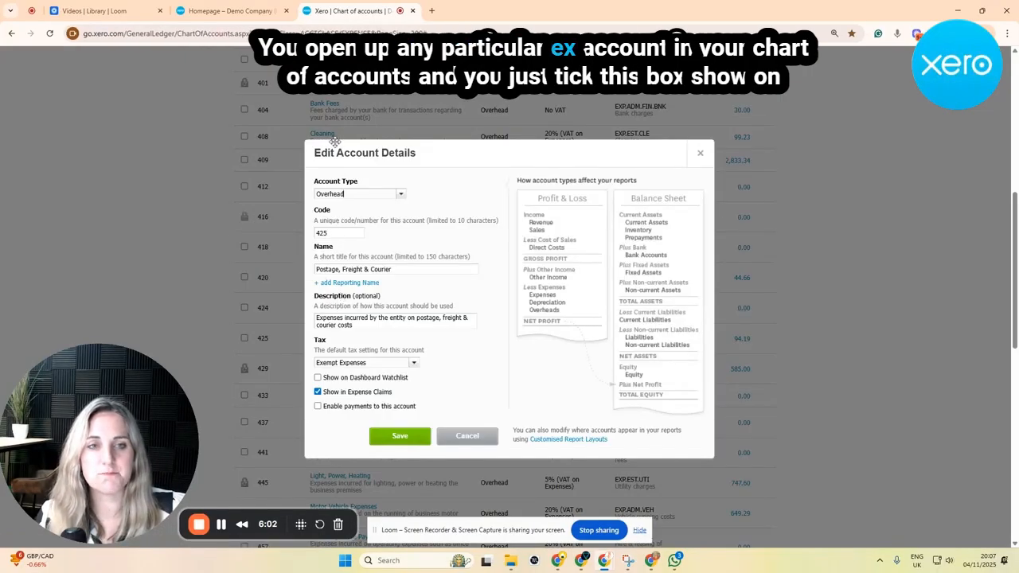
left_click(318, 378)
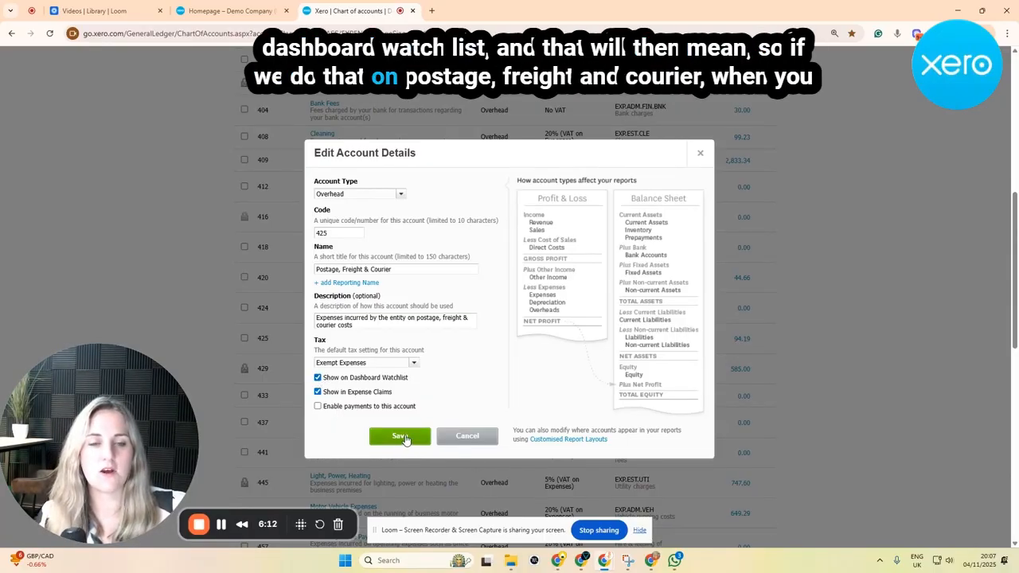
left_click(399, 436)
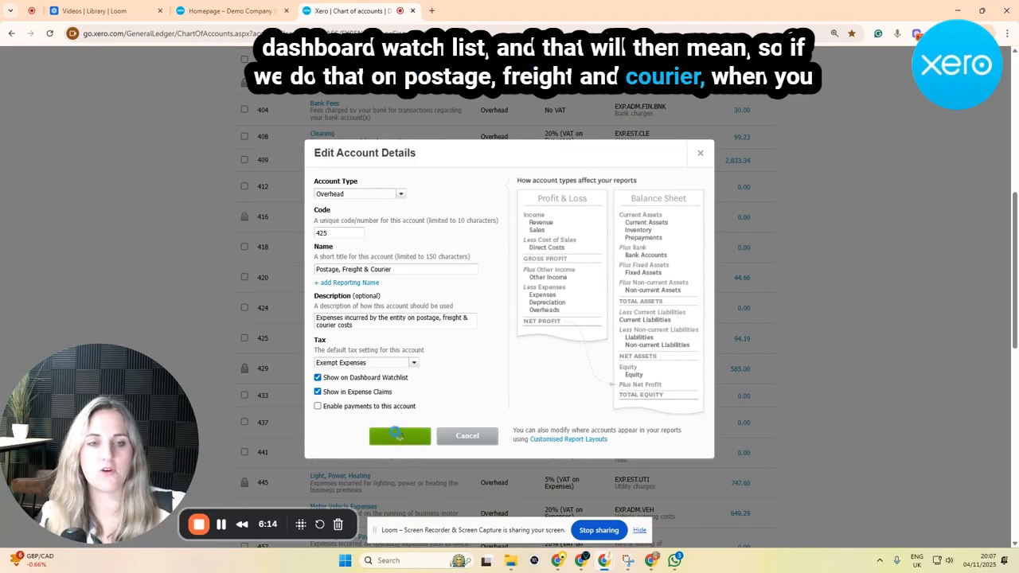
- Return to the homepage, refresh it and check the Postage, Freight & Courier entry in the chart of accounts watchlist
left_click(235, 5)
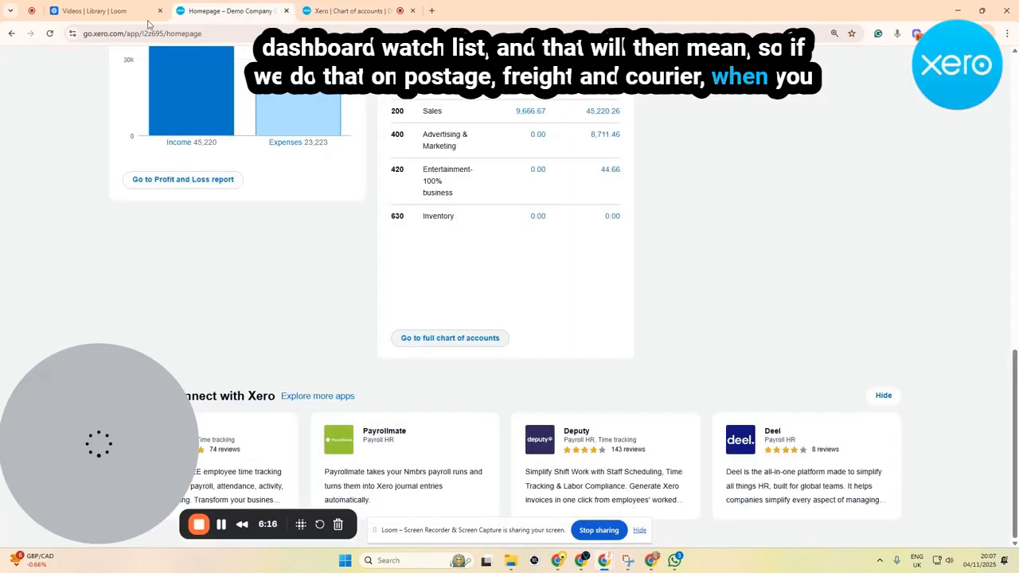
left_click(50, 35)
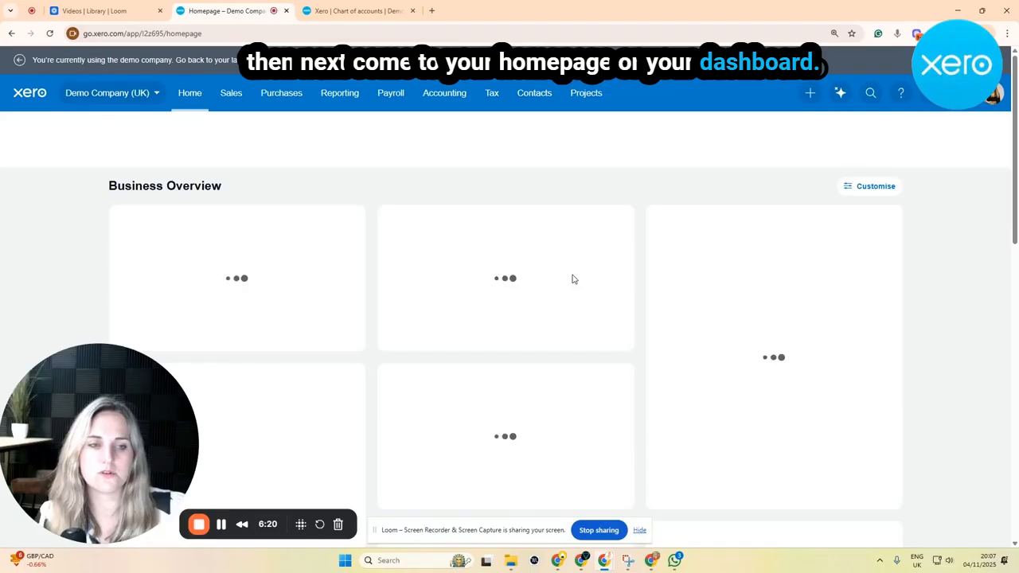
scroll(571, 275, "down", 5)
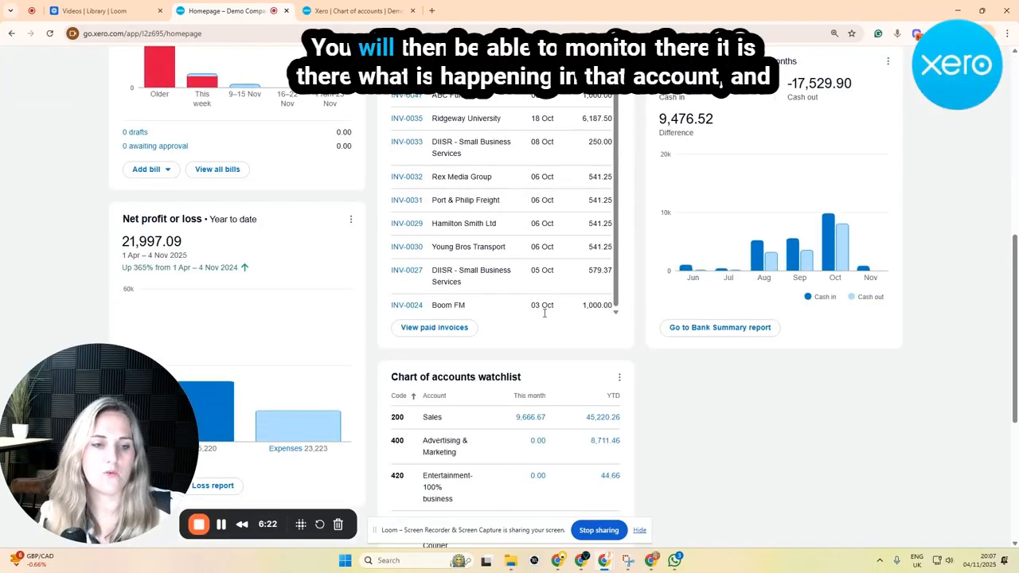
scroll(542, 318, "down", 1)
scroll(483, 367, "down", 3)
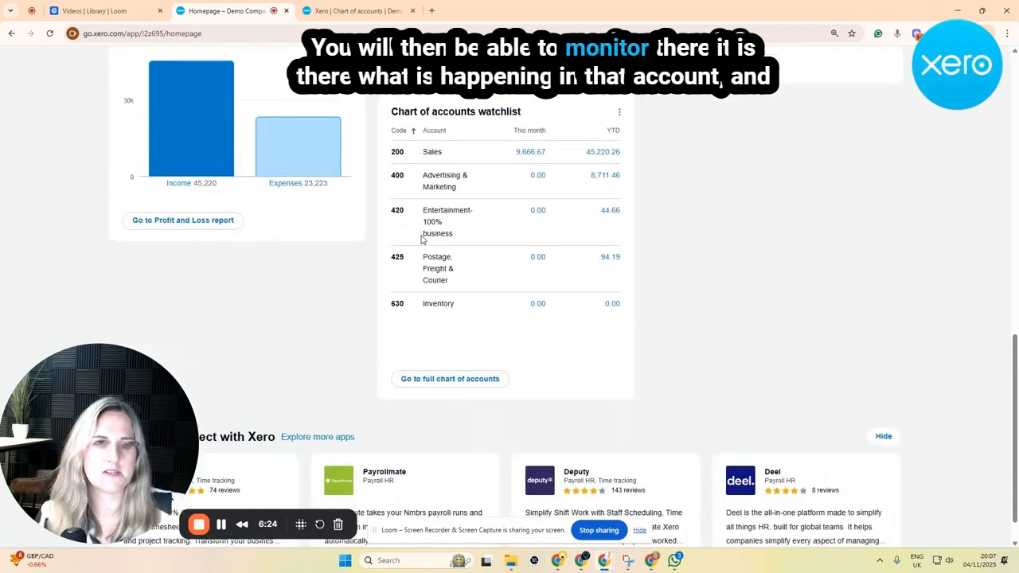
left_click_drag(422, 254, 459, 277)
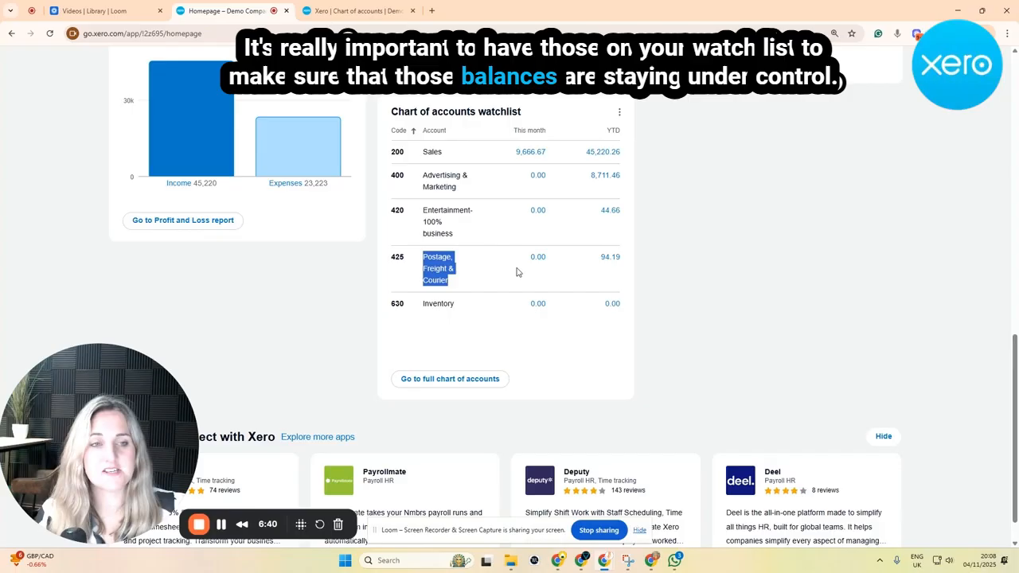
left_click(546, 109)
- Open the sales invoices list, where repeating invoices are set up
scroll(794, 281, "up", 10)
scroll(762, 281, "up", 2)
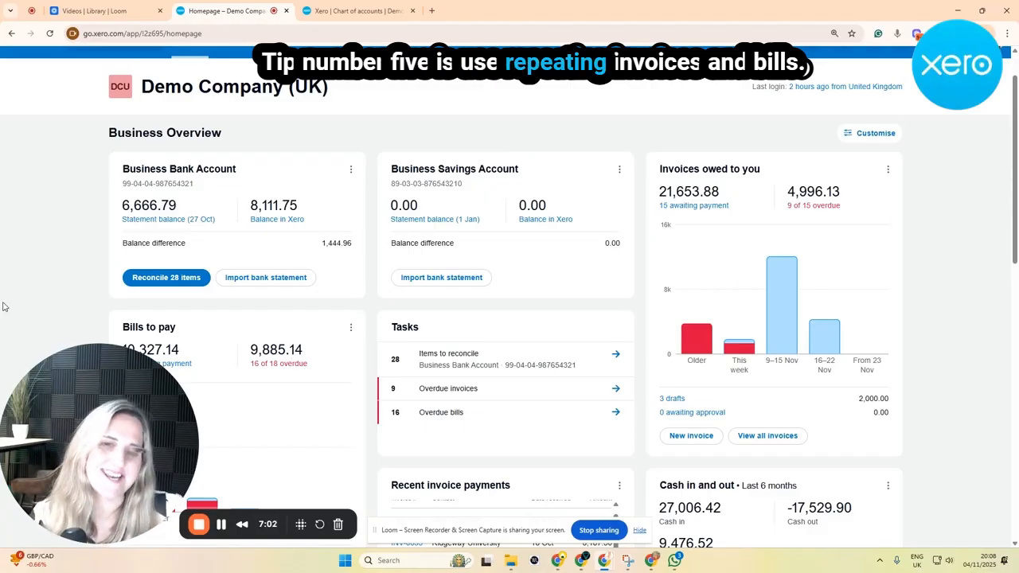
scroll(371, 254, "up", 1)
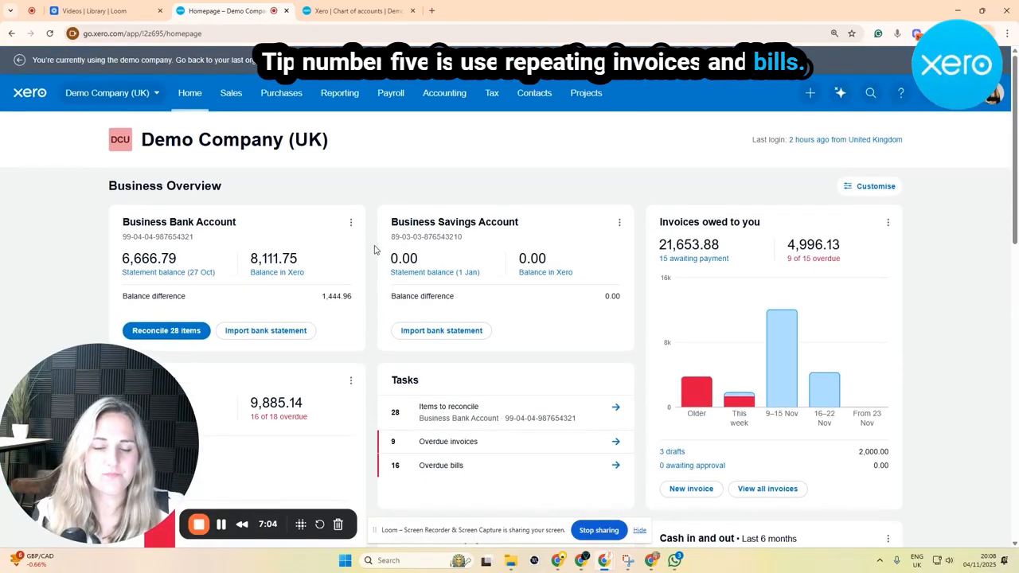
left_click(236, 94)
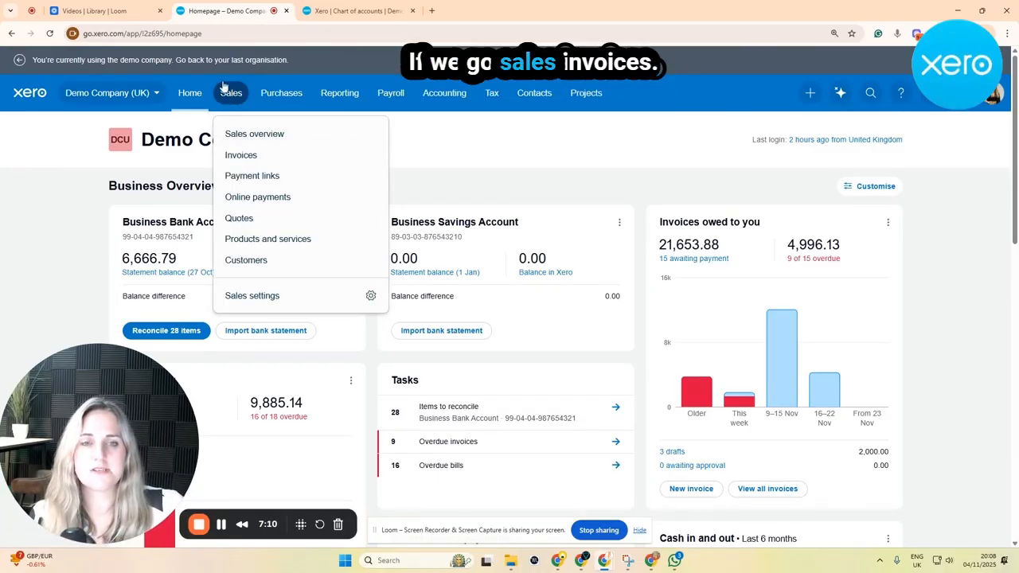
left_click(235, 157)
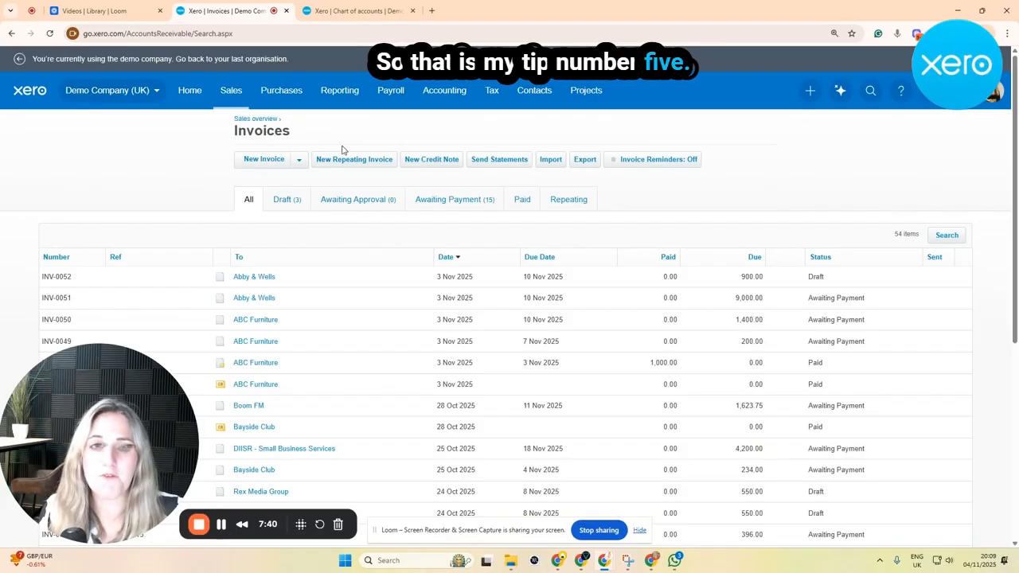
left_click(282, 91)
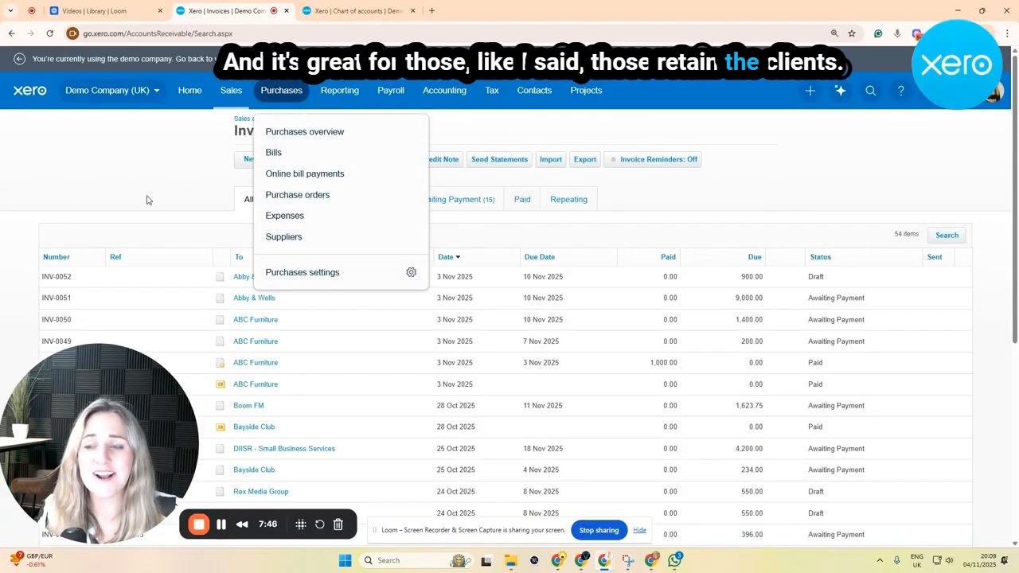
left_click(227, 92)
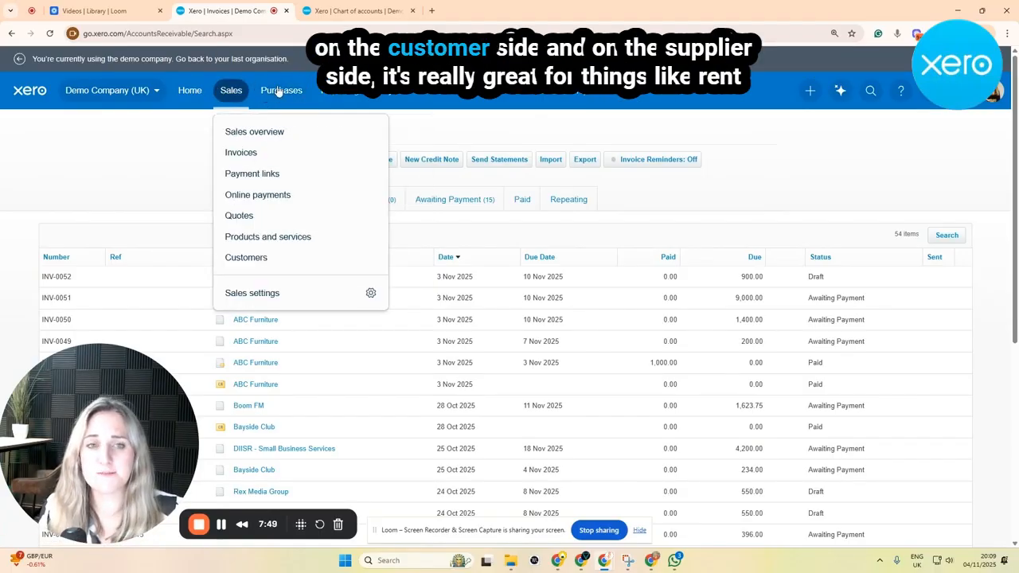
left_click(280, 91)
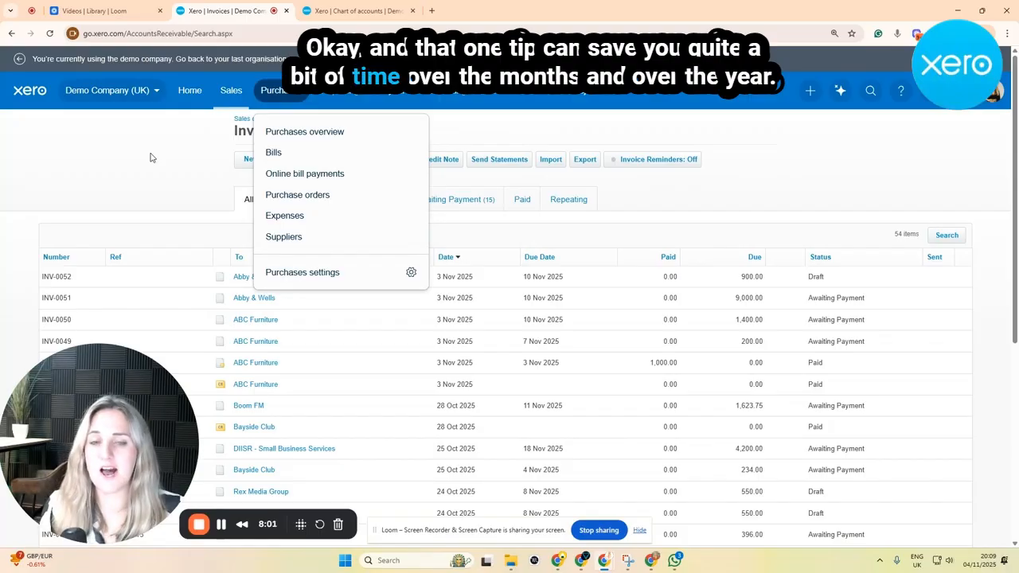
left_click(113, 173)
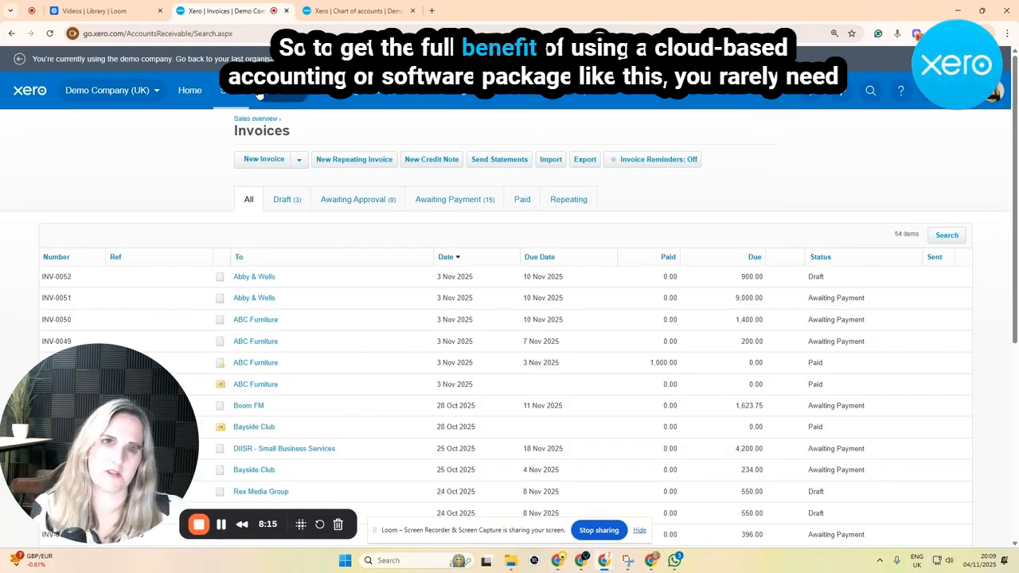
- Open the Net Connect bill dated 22 October 2025 from the bills awaiting payment and view its options for attaching files
left_click(279, 92)
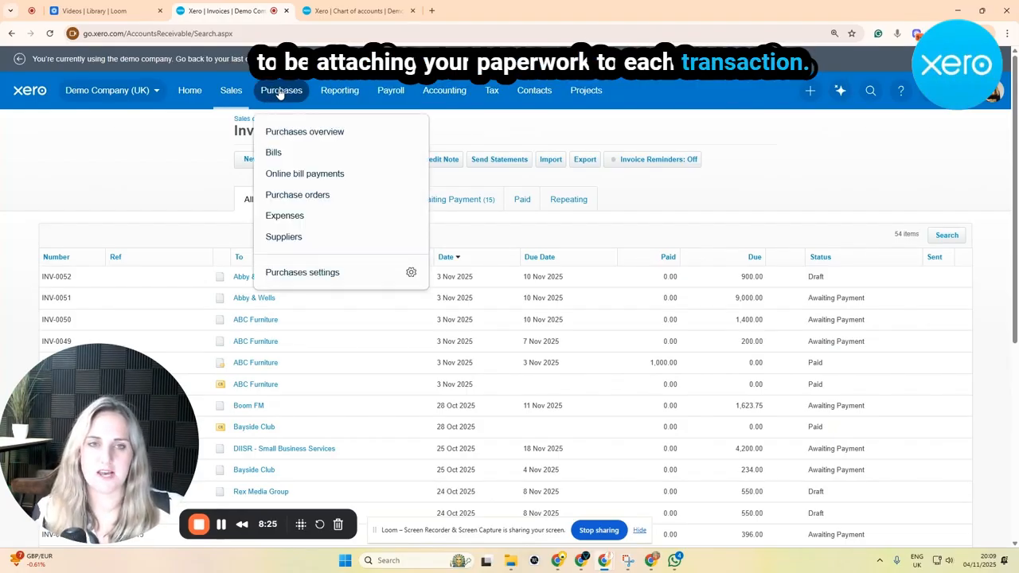
left_click(293, 155)
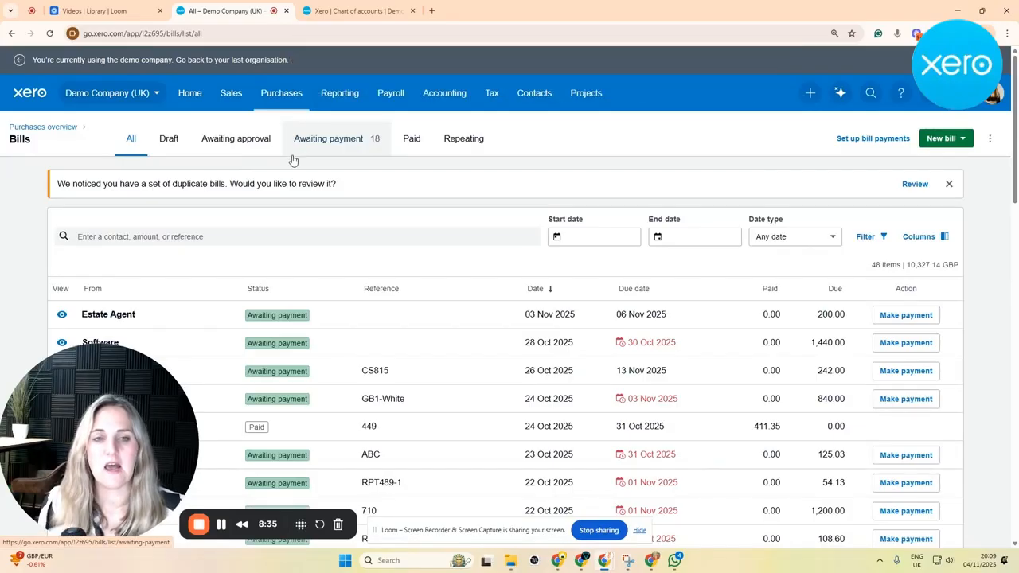
left_click(350, 150)
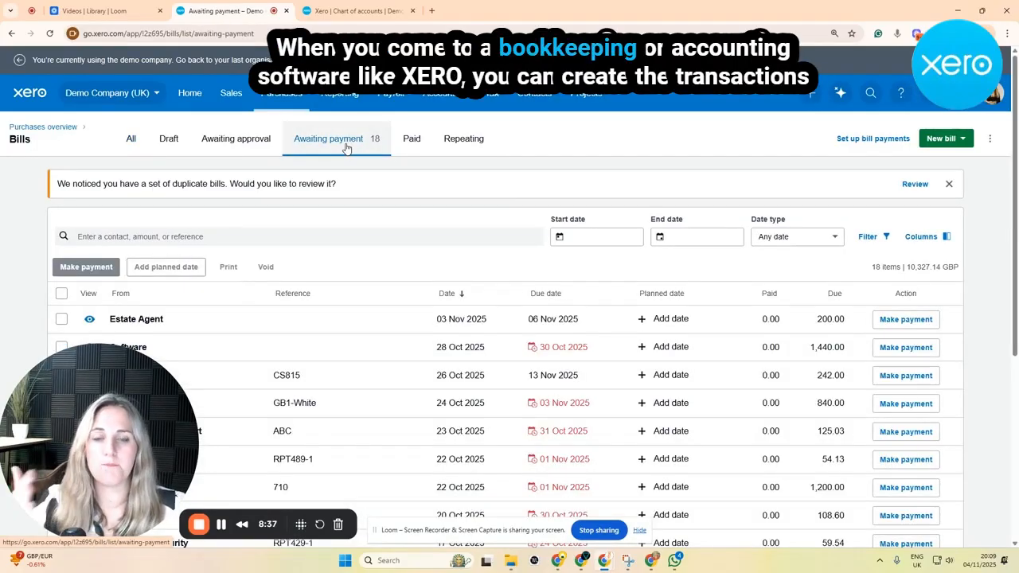
scroll(346, 151, "down", 3)
scroll(346, 153, "down", 2)
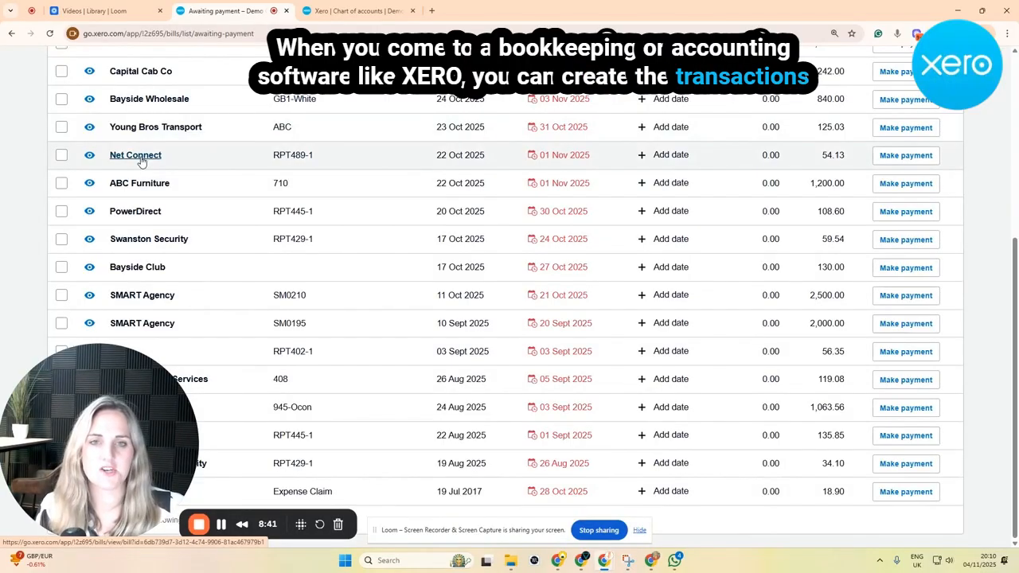
left_click(136, 155)
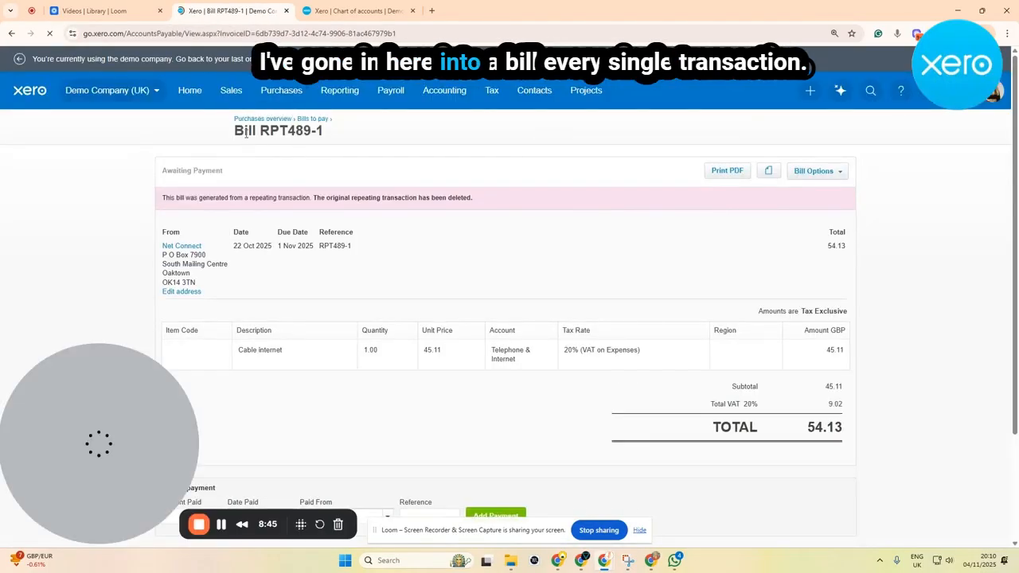
left_click(769, 176)
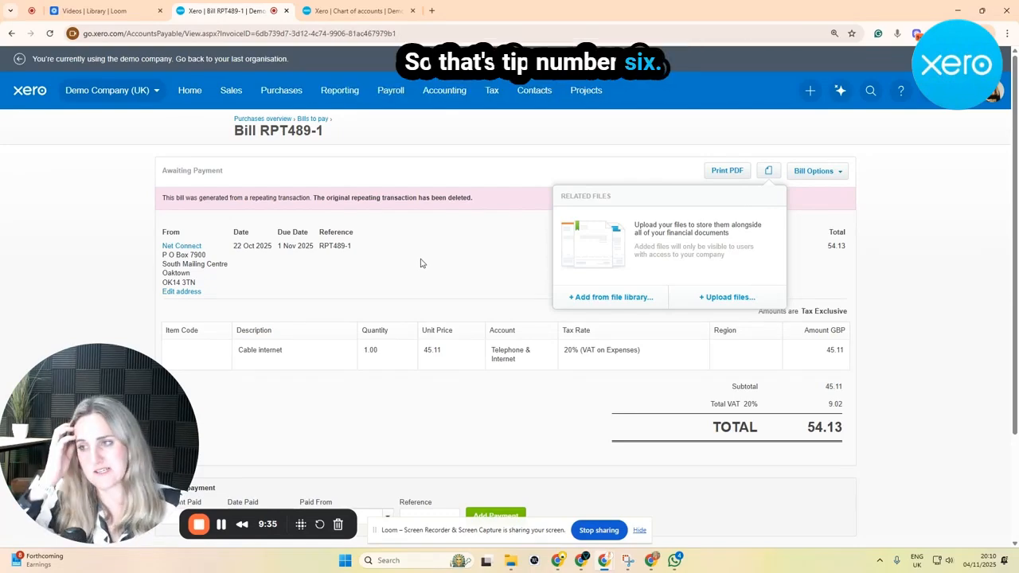
left_click(450, 144)
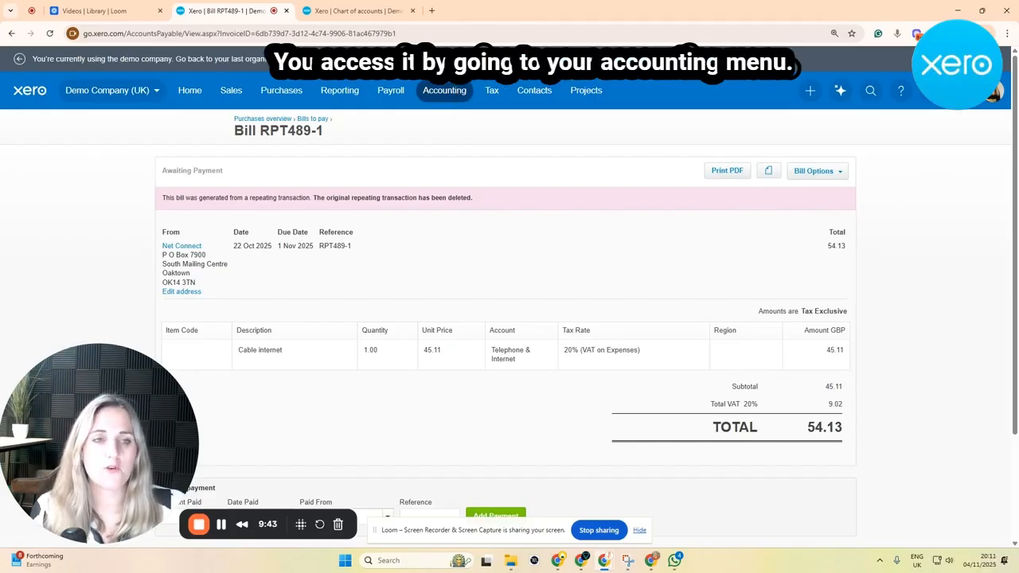
- Open the Find and recode page from the accounting tools
left_click(443, 96)
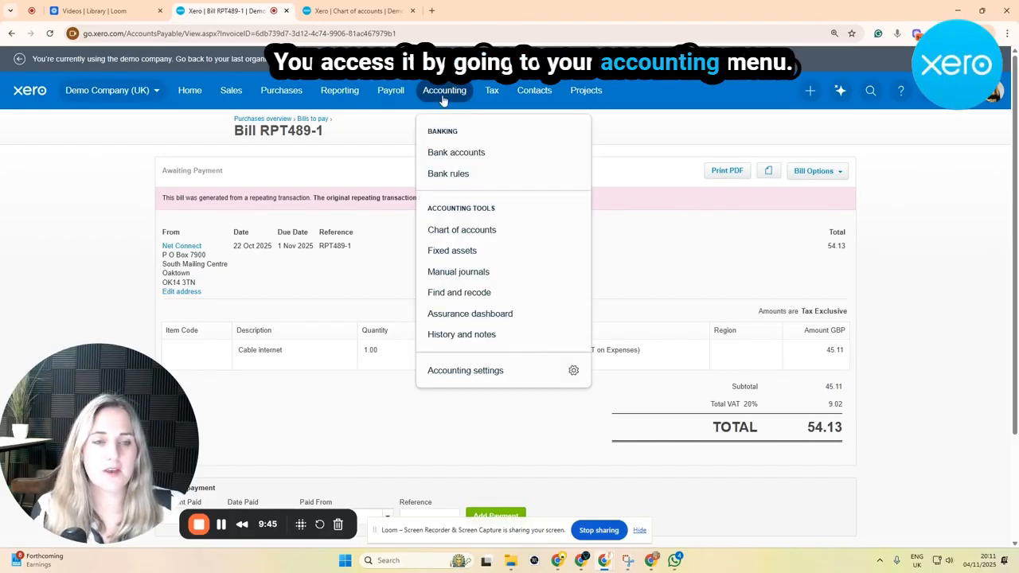
left_click(452, 294)
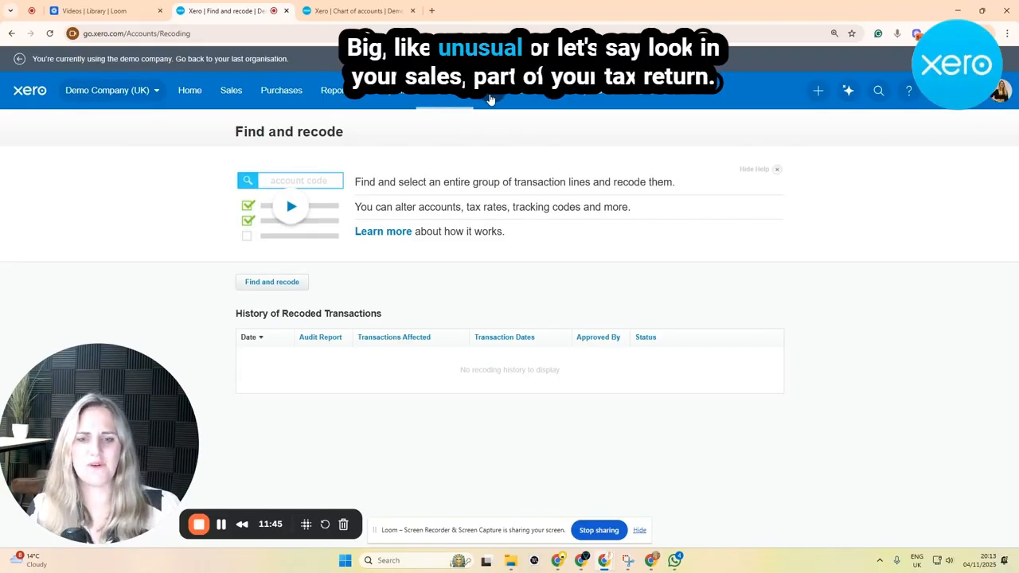
- Open the VAT returns without MTD and bring up the date range for creating a return
left_click(491, 99)
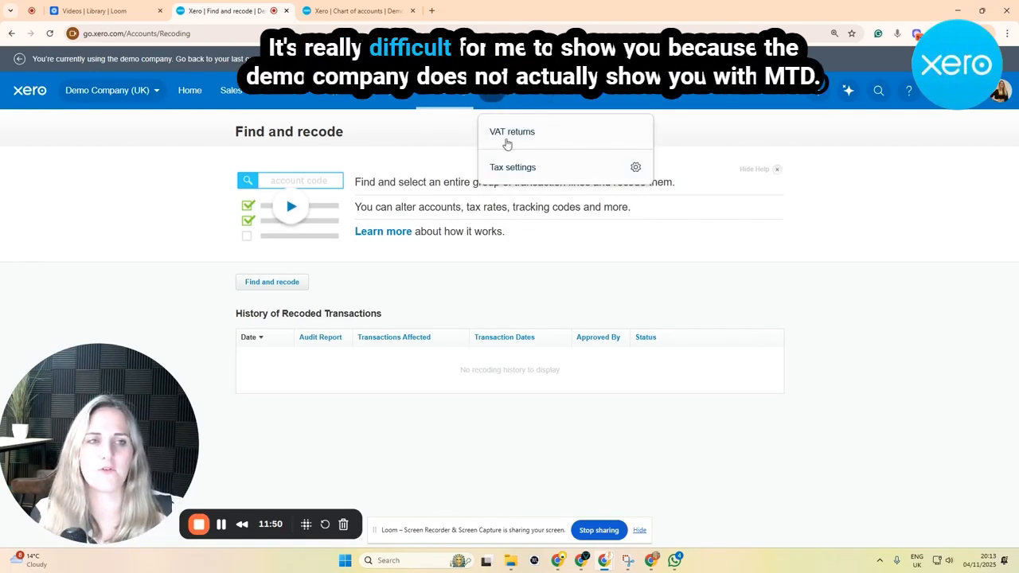
left_click(540, 133)
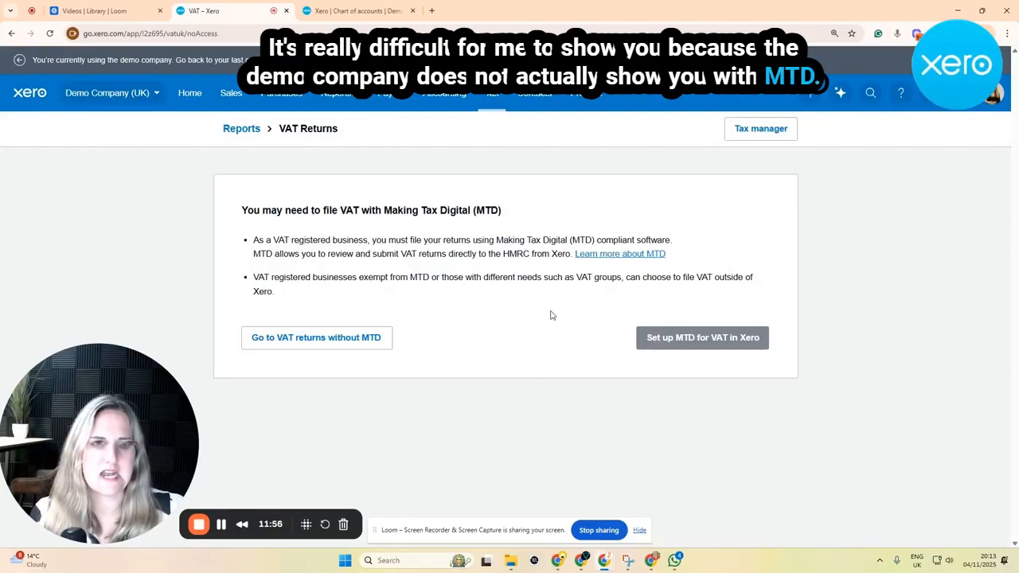
left_click(286, 344)
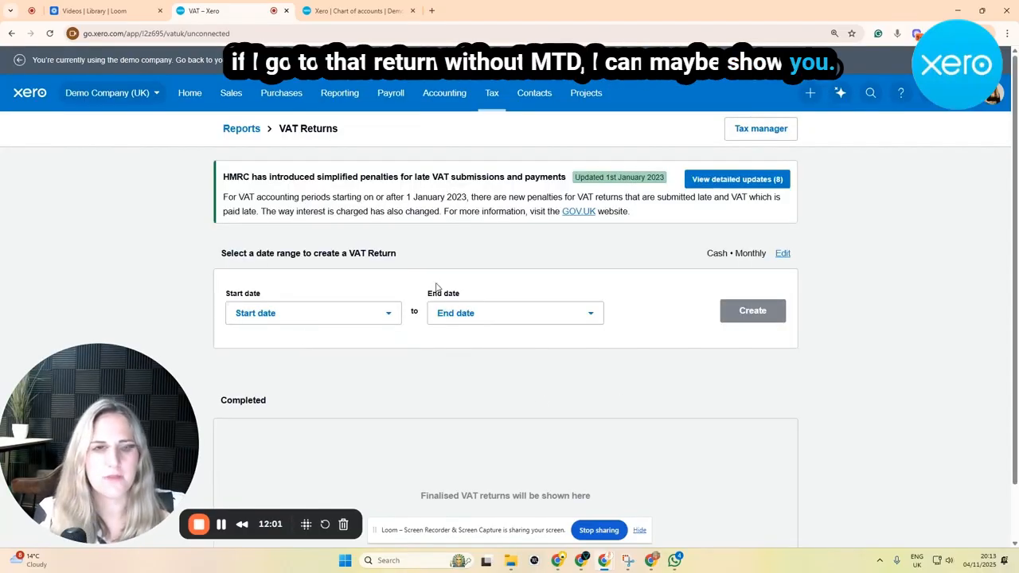
scroll(437, 289, "down", 1)
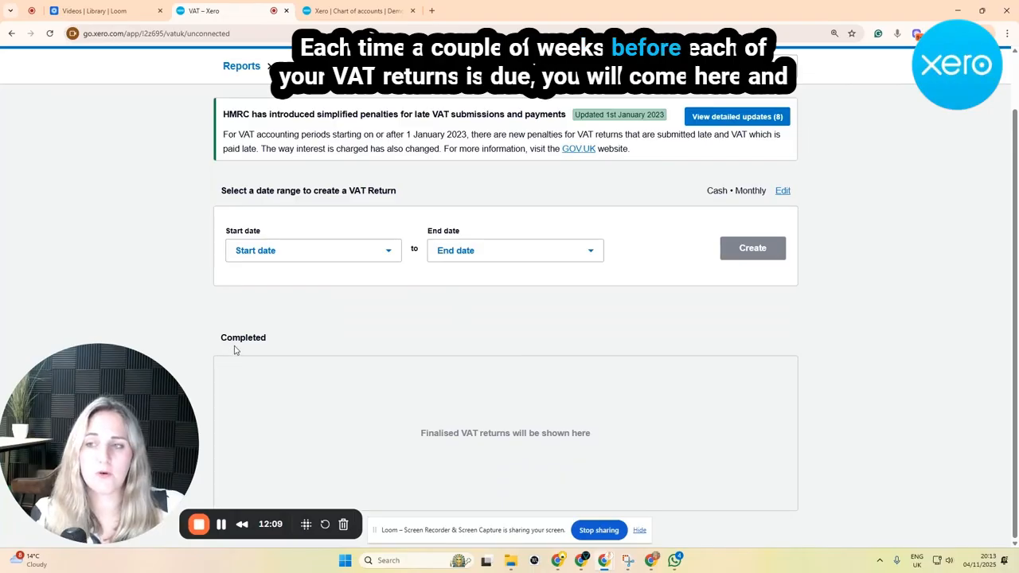
- Create a VAT return for the period 1 October 2025 to 30 November 2025
left_click(318, 253)
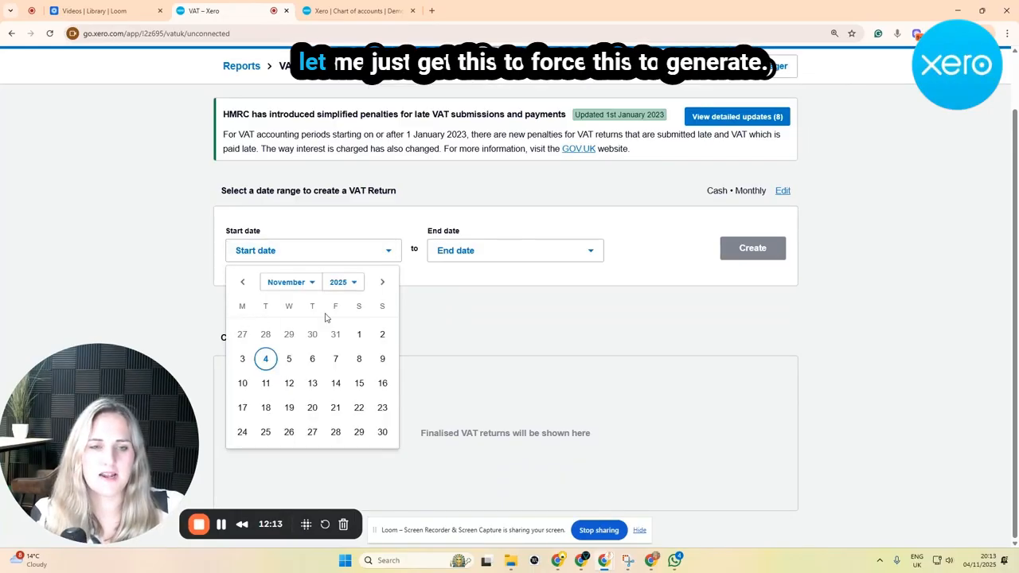
left_click(242, 282)
left_click(288, 335)
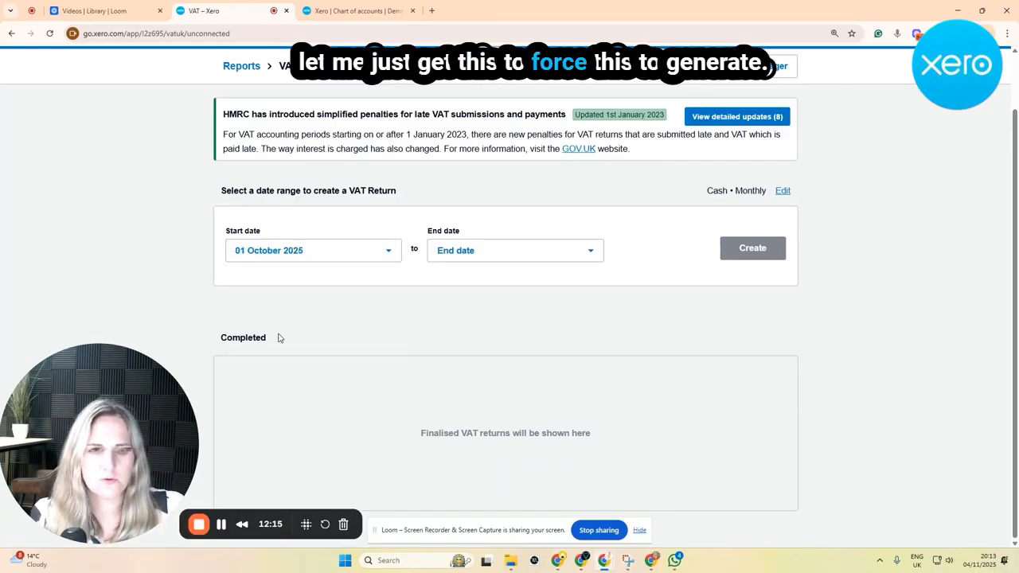
left_click(501, 255)
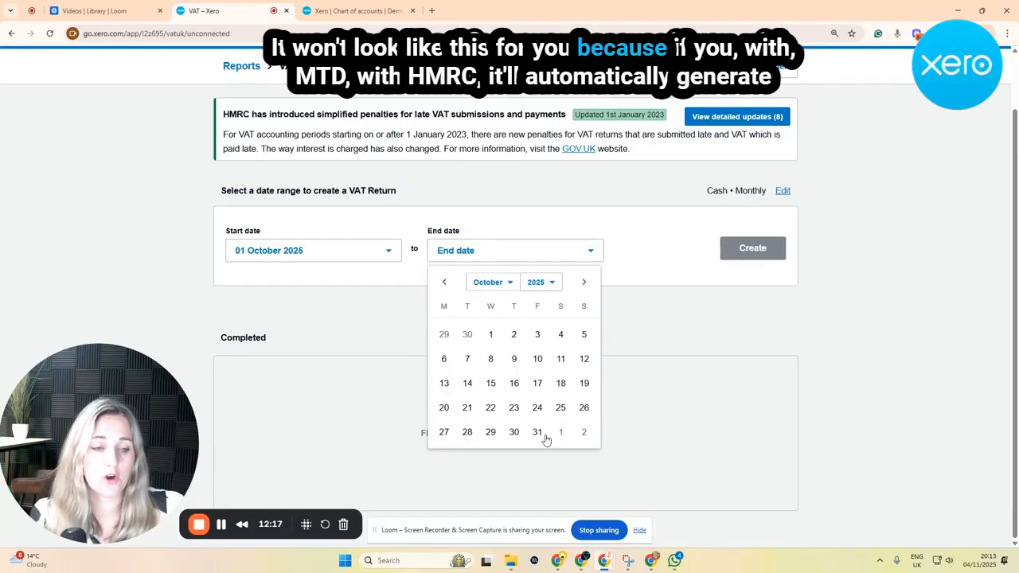
left_click(584, 283)
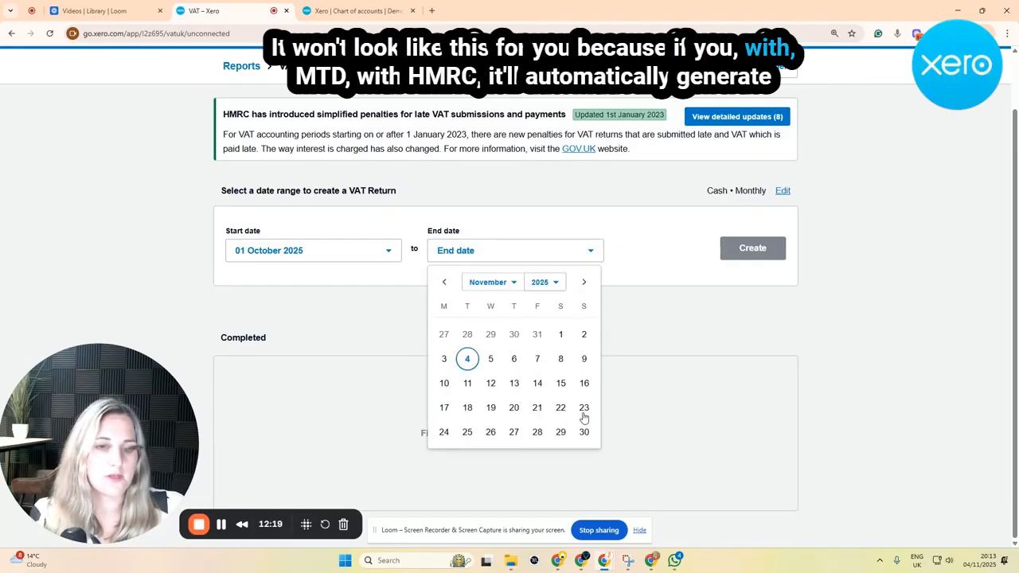
left_click(584, 432)
left_click(747, 249)
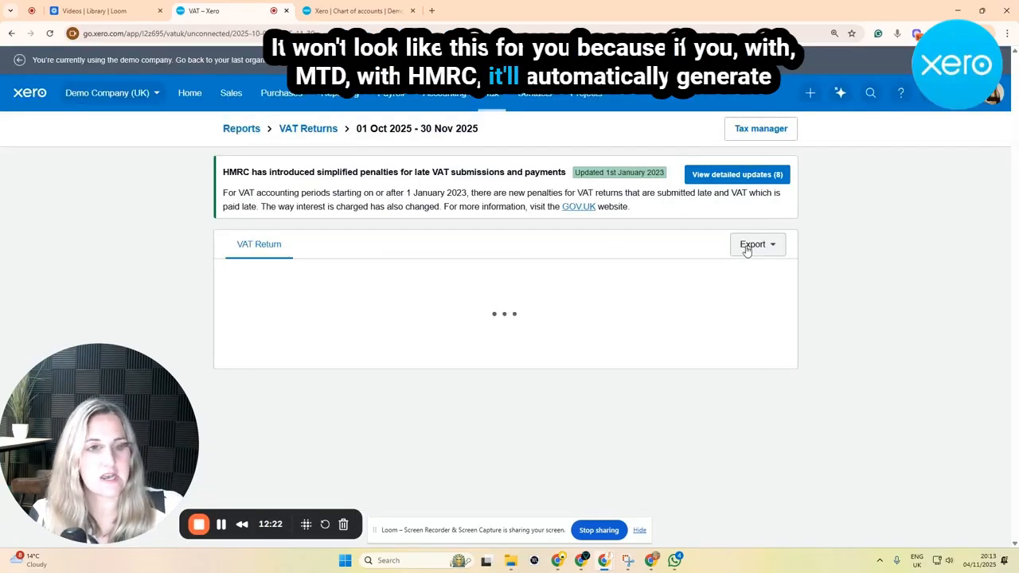
- Review the VAT return's box figures and view its transactions by VAT box and by tax rate
scroll(747, 249, "down", 1)
scroll(746, 249, "up", 1)
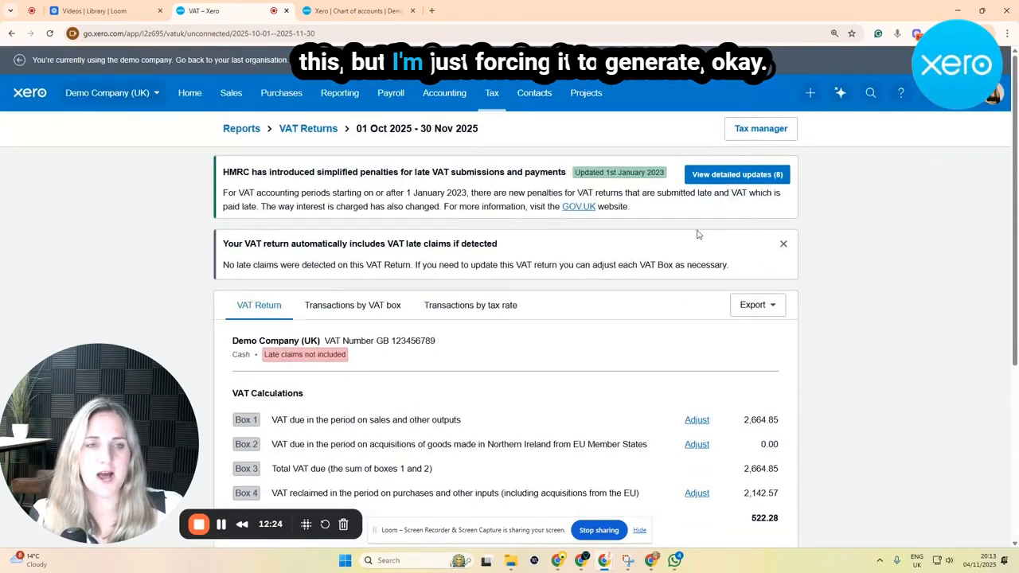
scroll(641, 294, "down", 3)
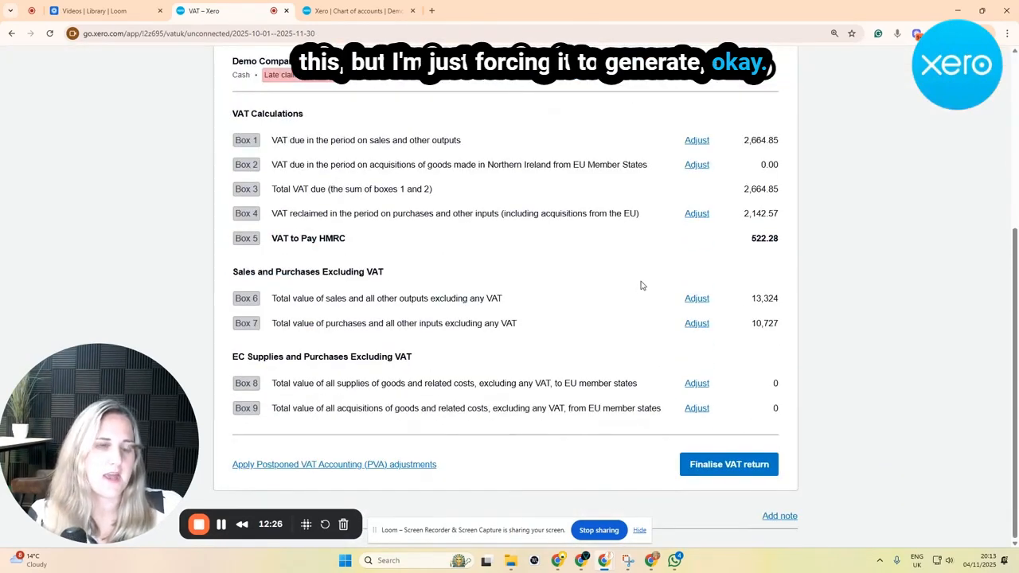
scroll(642, 277, "up", 2)
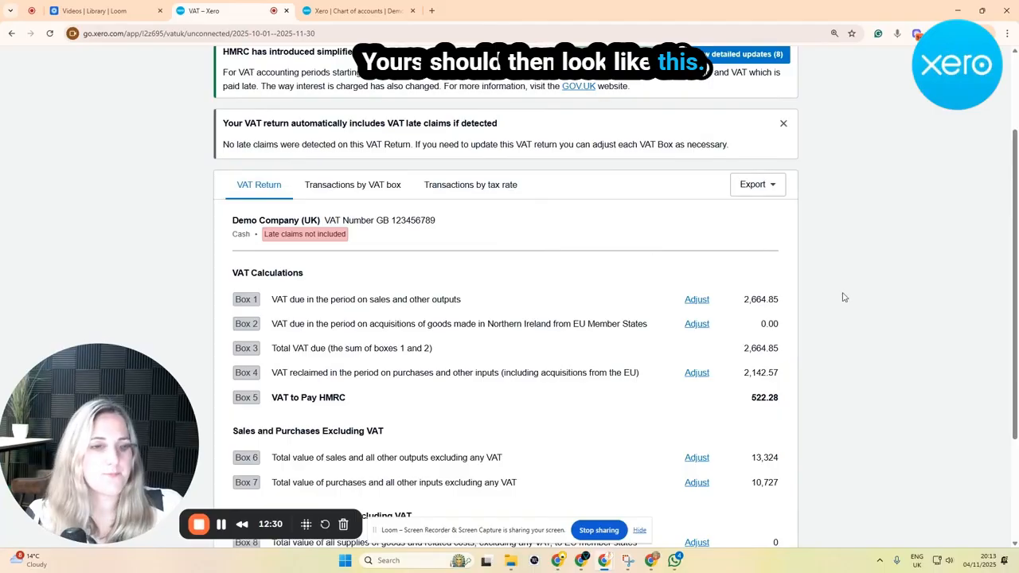
scroll(910, 299, "down", 1)
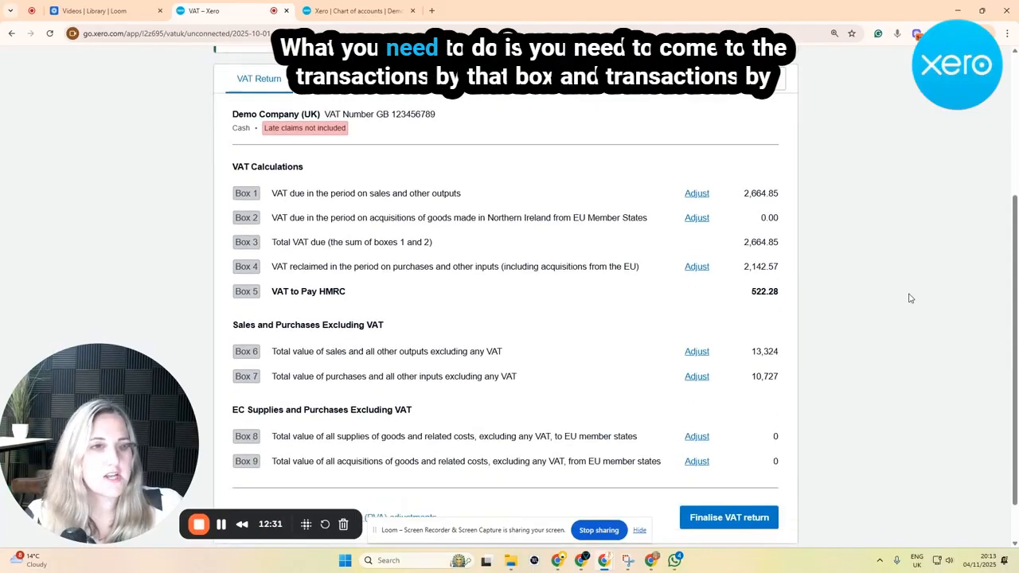
left_click(351, 79)
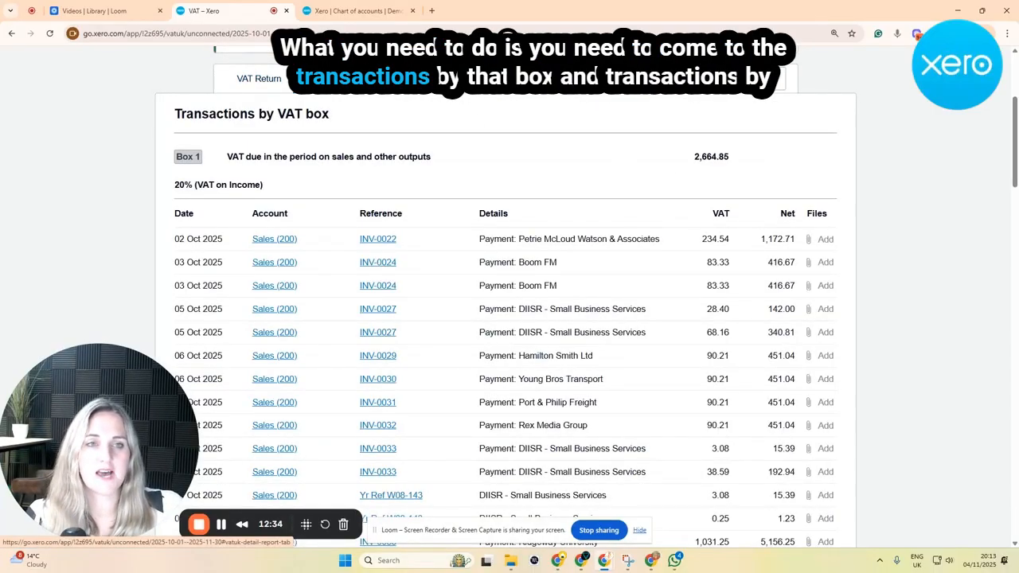
left_click(474, 79)
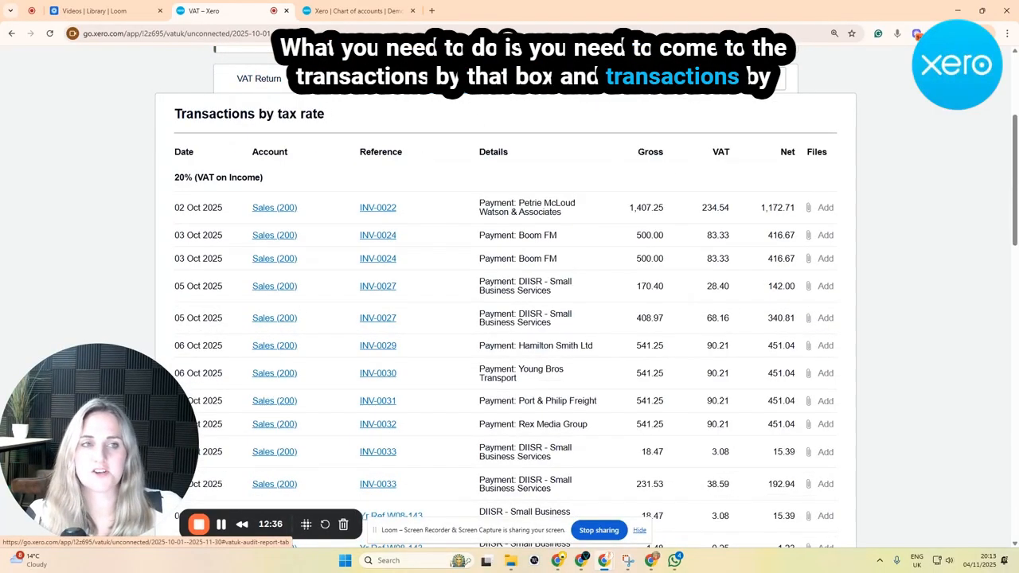
- Bring up the export formats and examine the transactions listed under each tax rate for unusual amounts or incorrect VAT treatment
left_click(780, 76)
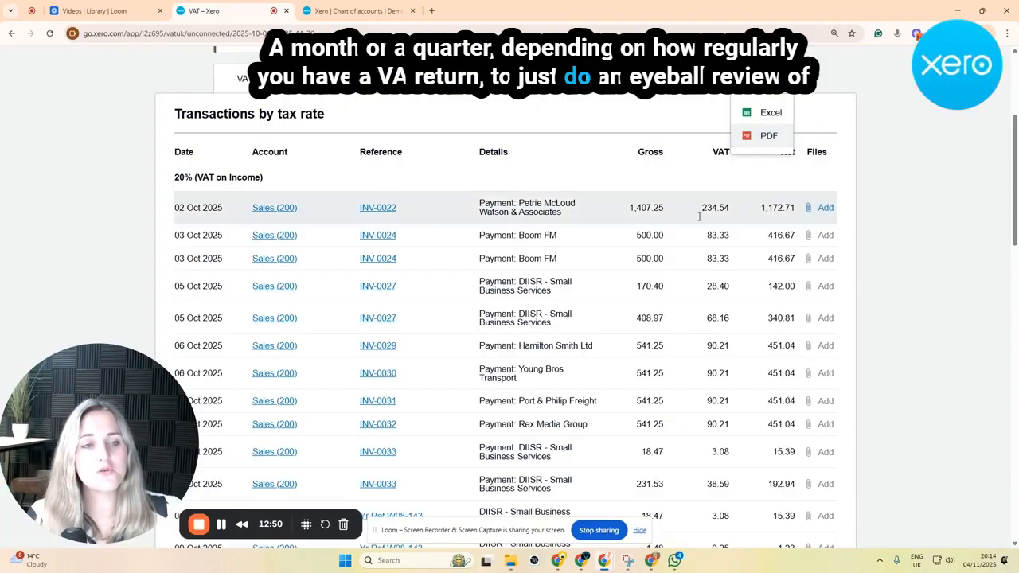
scroll(712, 207, "down", 10)
scroll(675, 242, "down", 7)
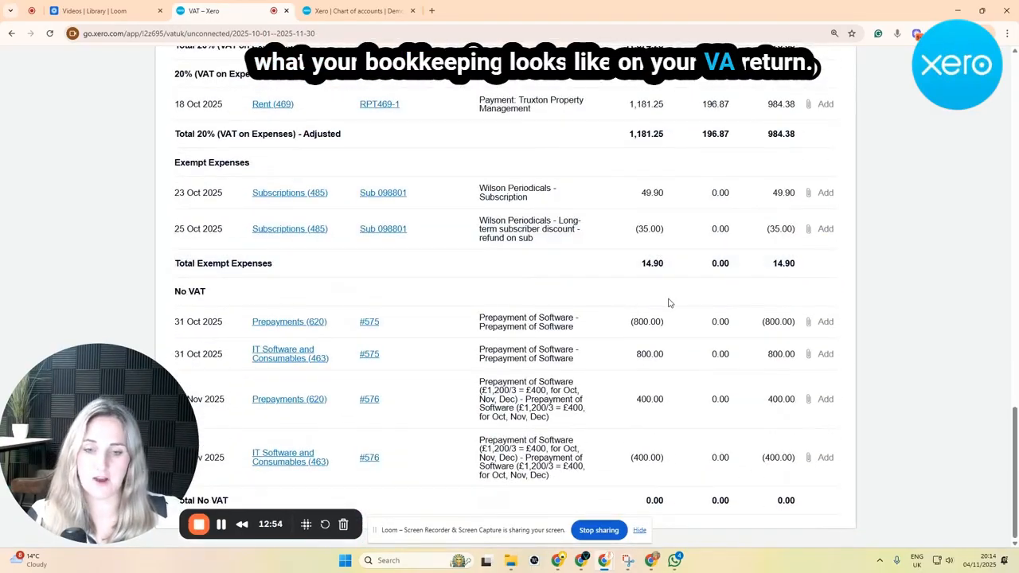
scroll(667, 301, "up", 15)
scroll(668, 301, "up", 1)
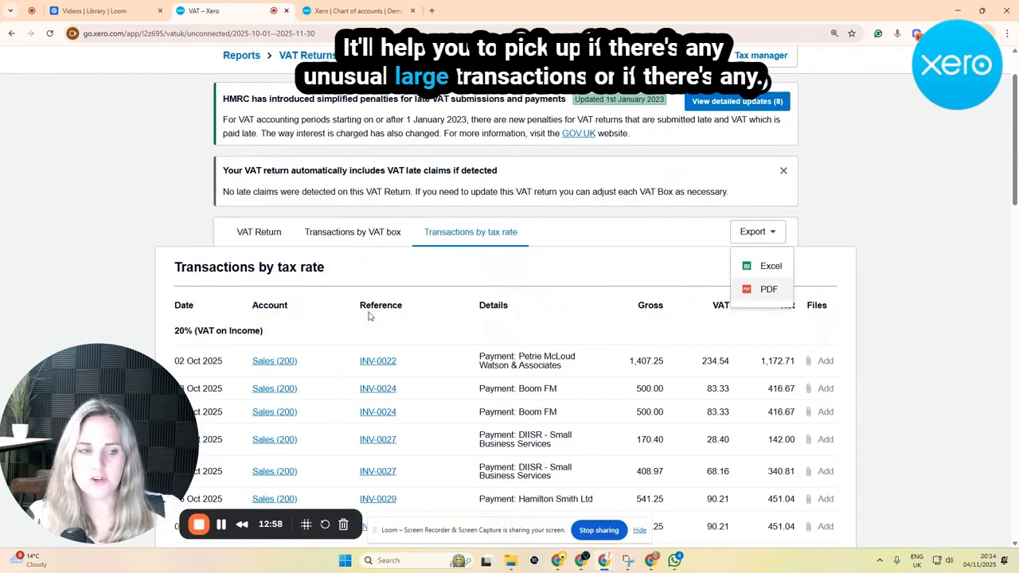
scroll(369, 313, "down", 2)
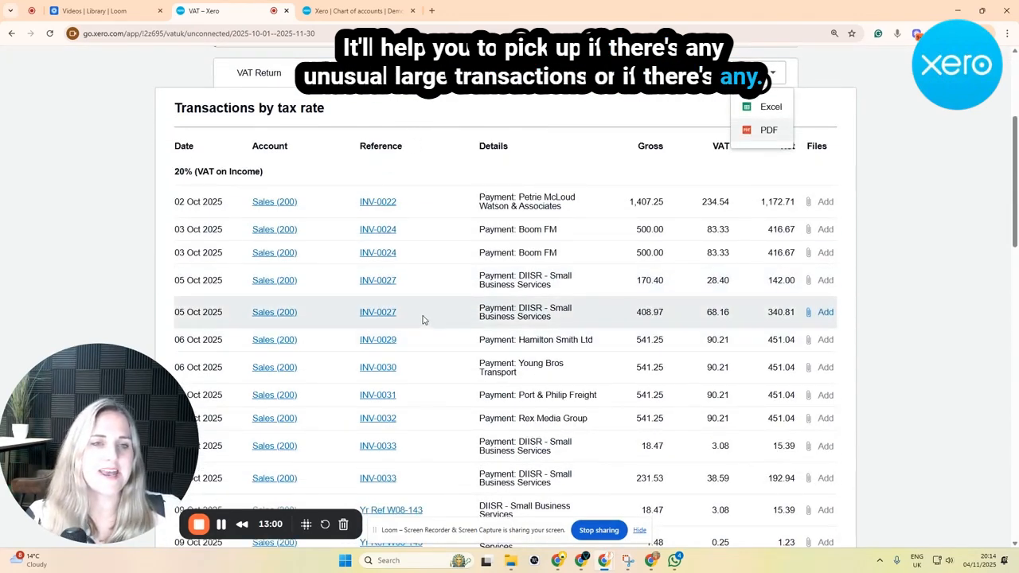
left_click_drag(184, 181, 280, 170)
left_click(302, 171)
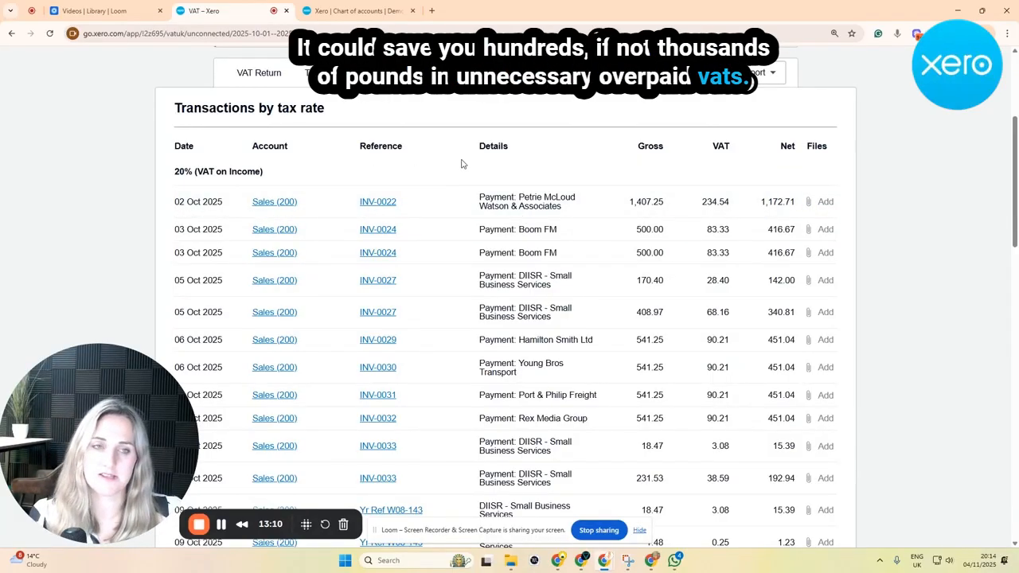
scroll(755, 230, "up", 3)
scroll(755, 229, "up", 1)
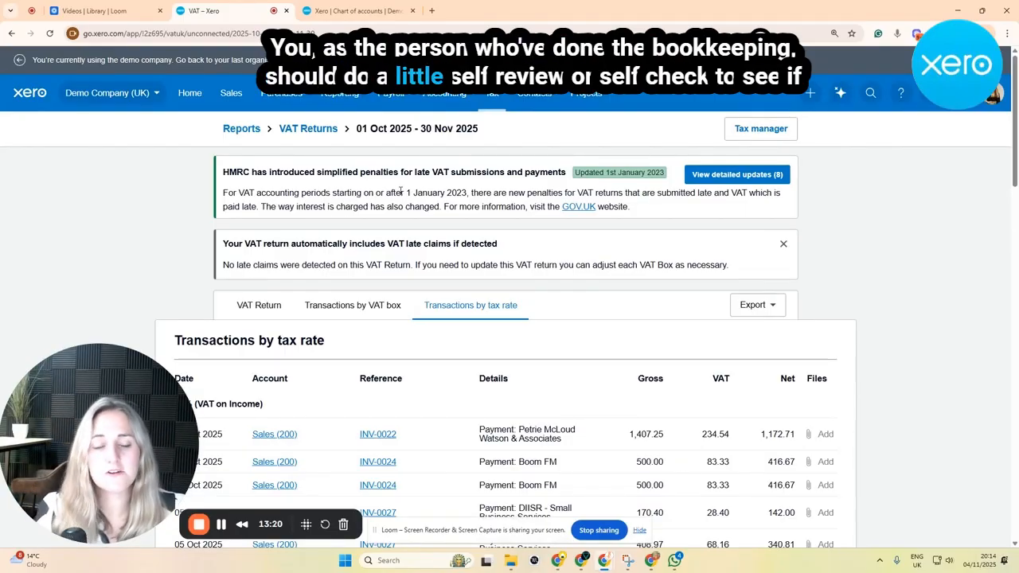
scroll(470, 313, "down", 3)
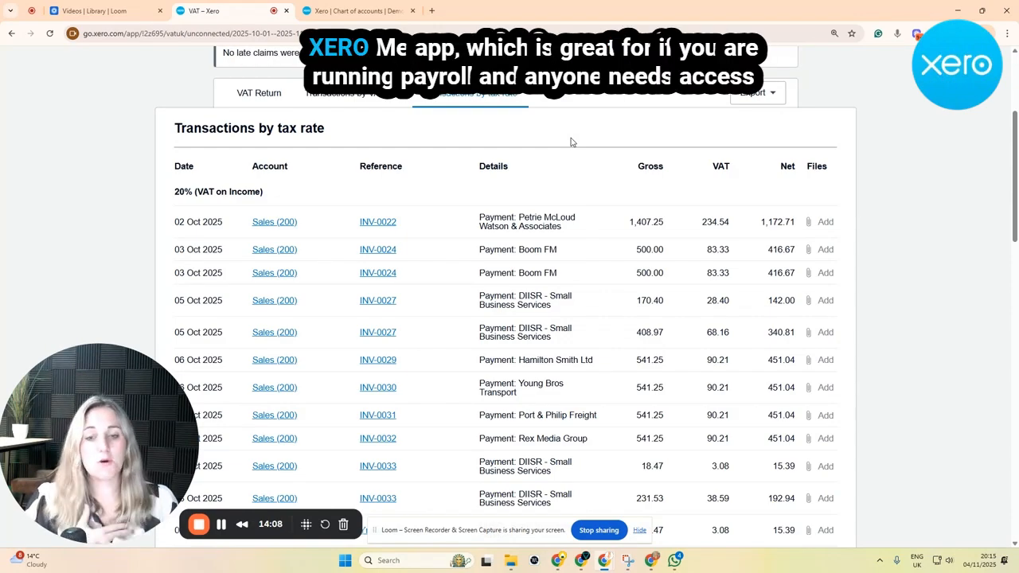
scroll(571, 142, "up", 3)
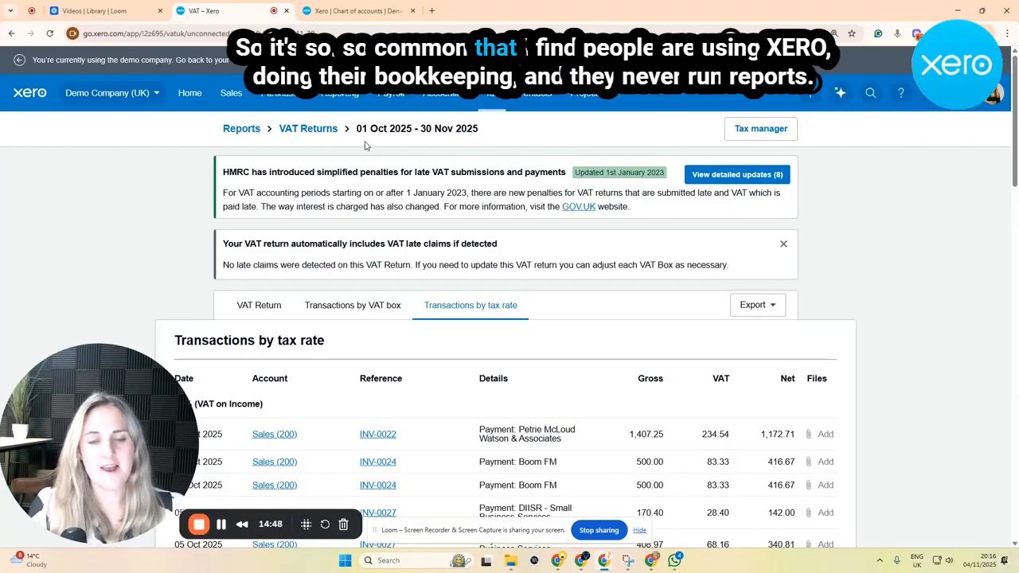
- Open the Profit and Loss report from the favourite reports and look through its figures
left_click(340, 93)
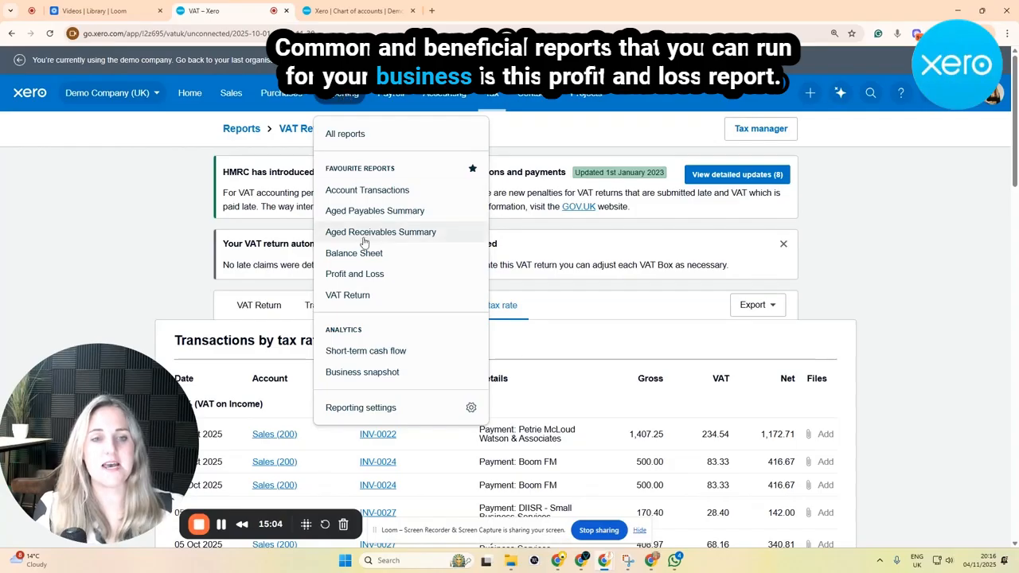
left_click(349, 277)
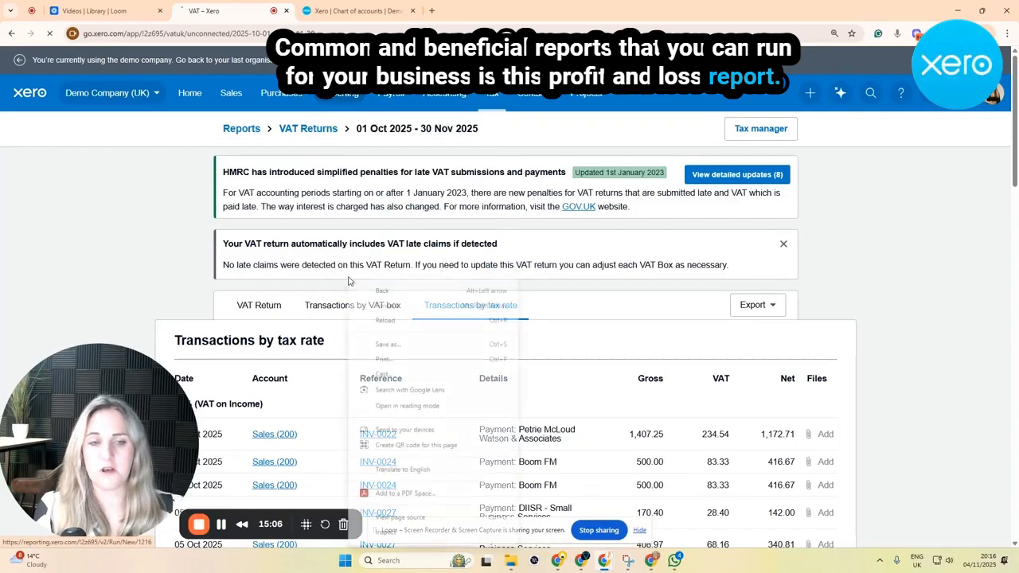
right_click(349, 280)
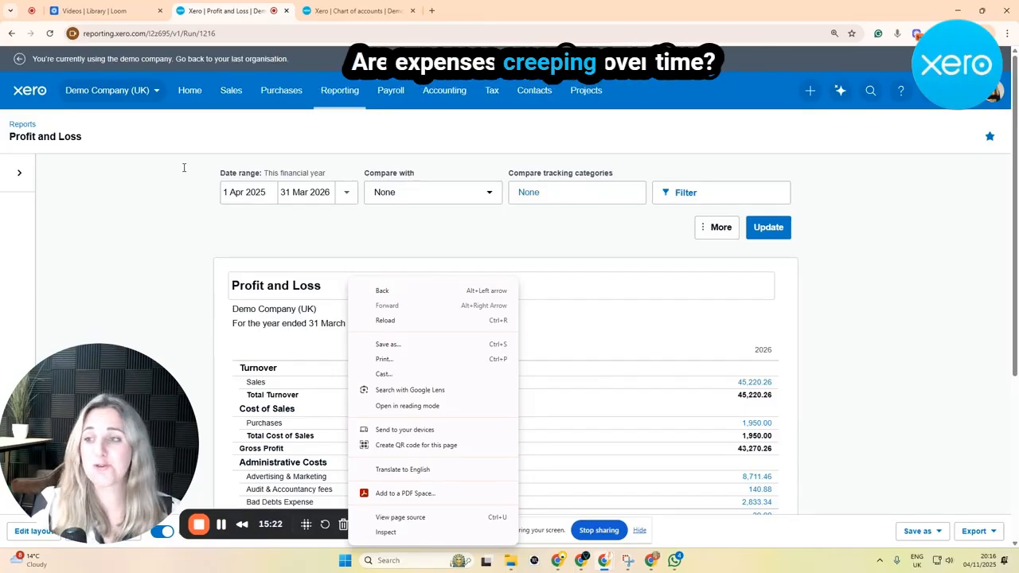
left_click(150, 227)
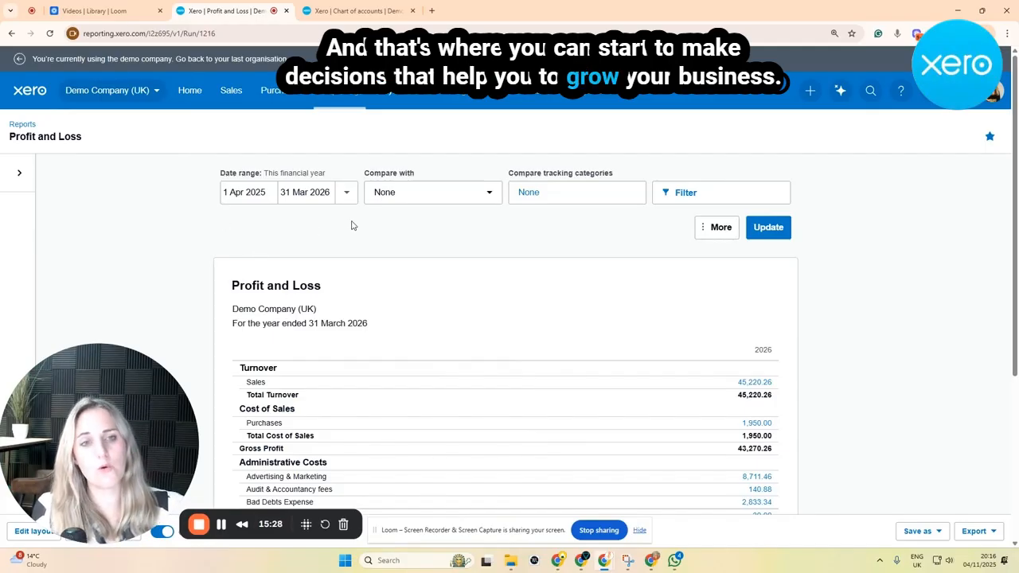
scroll(354, 225, "down", 3)
scroll(405, 295, "up", 3)
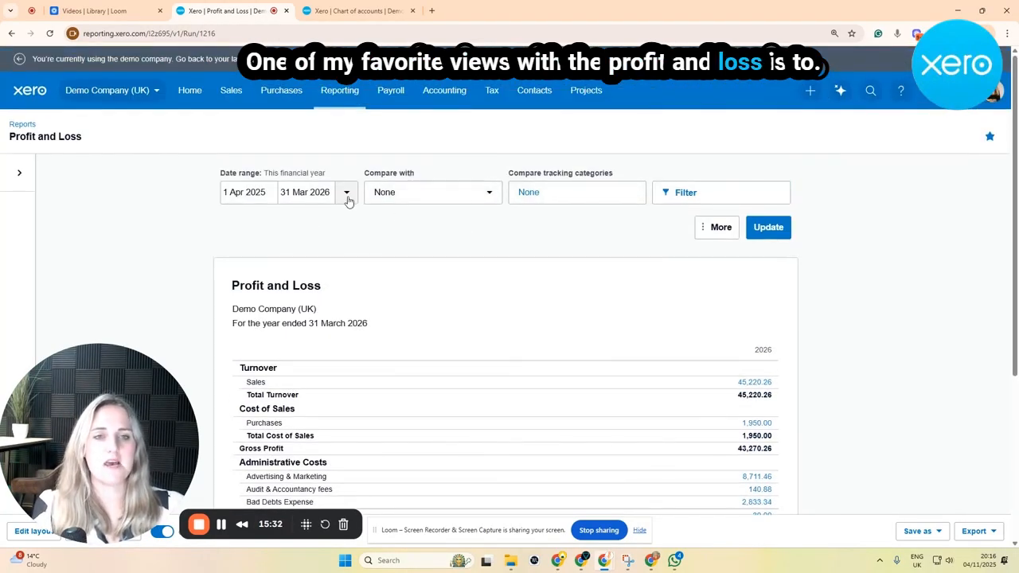
- Update the Profit and Loss report for last month, compared with the previous 4 months, and review the trends
left_click(344, 193)
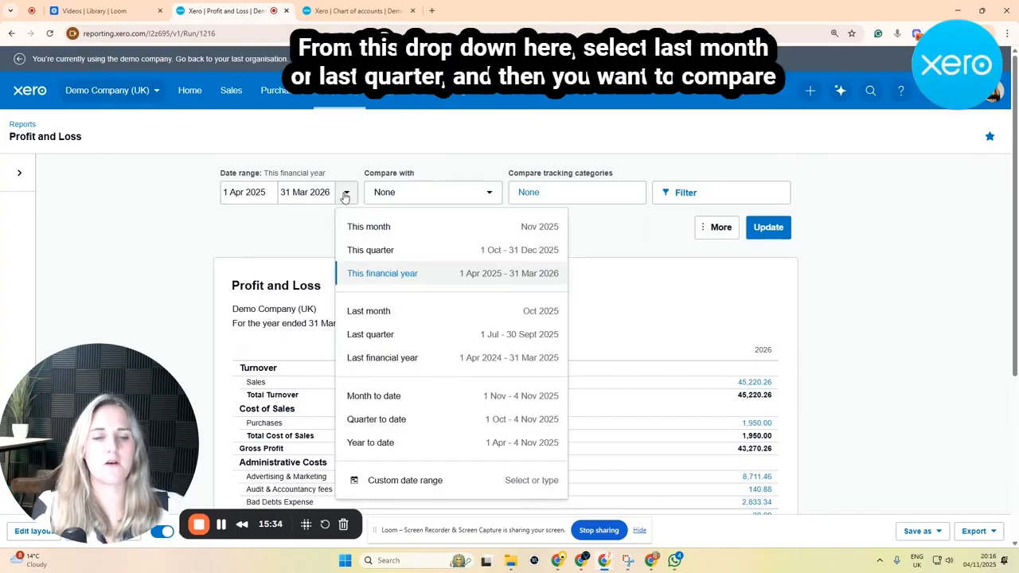
left_click(387, 315)
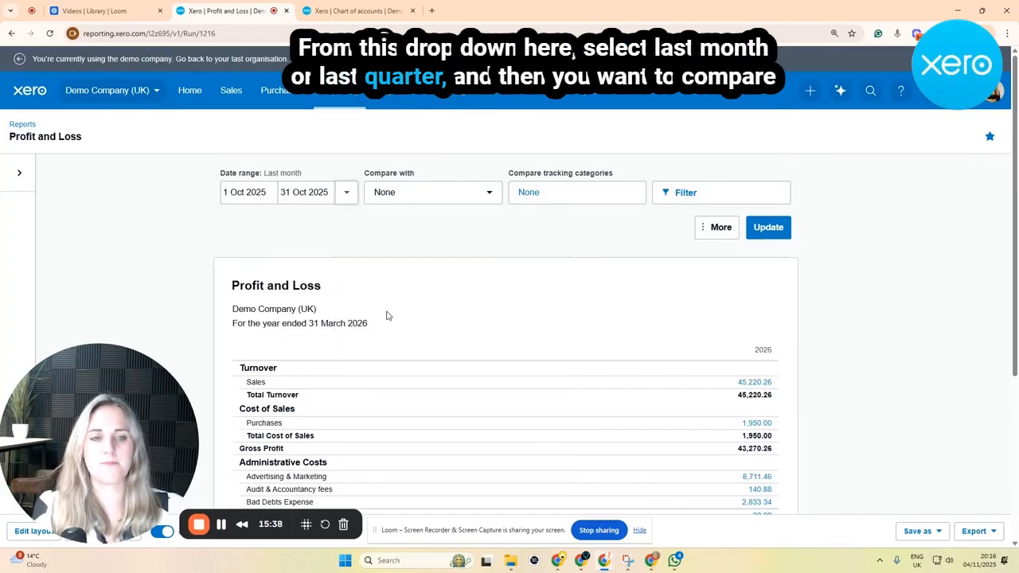
left_click(391, 194)
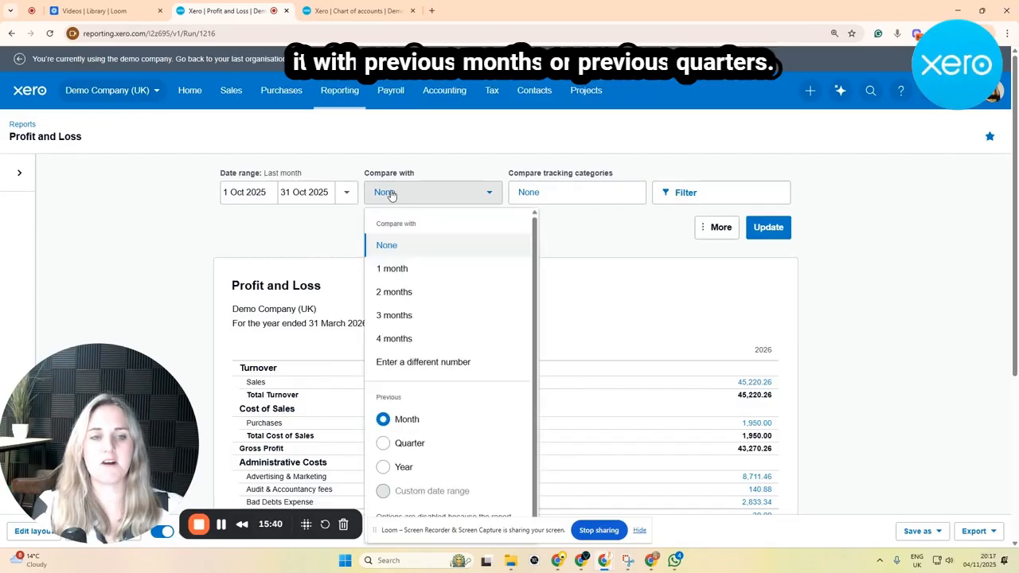
left_click(406, 336)
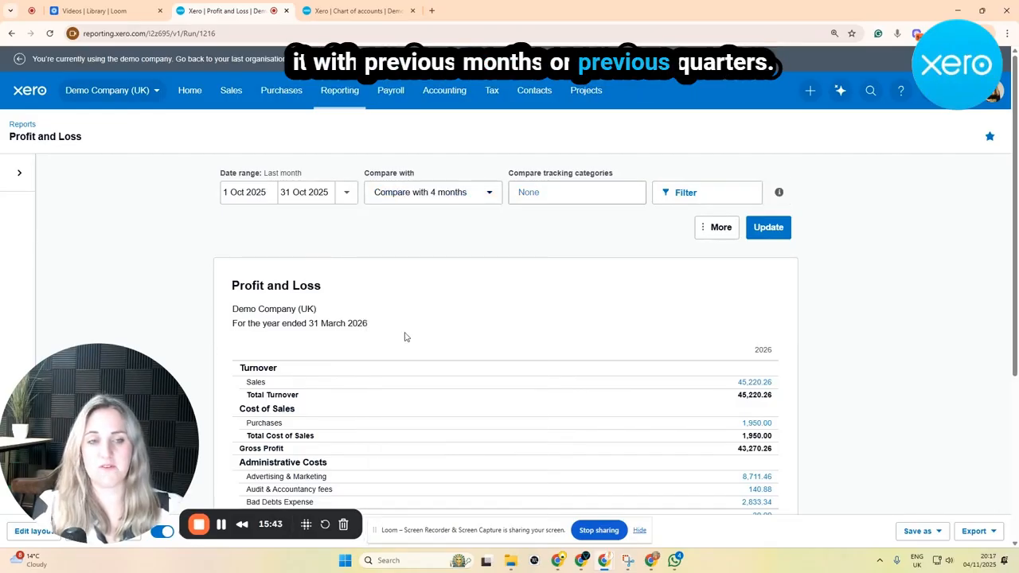
left_click(769, 227)
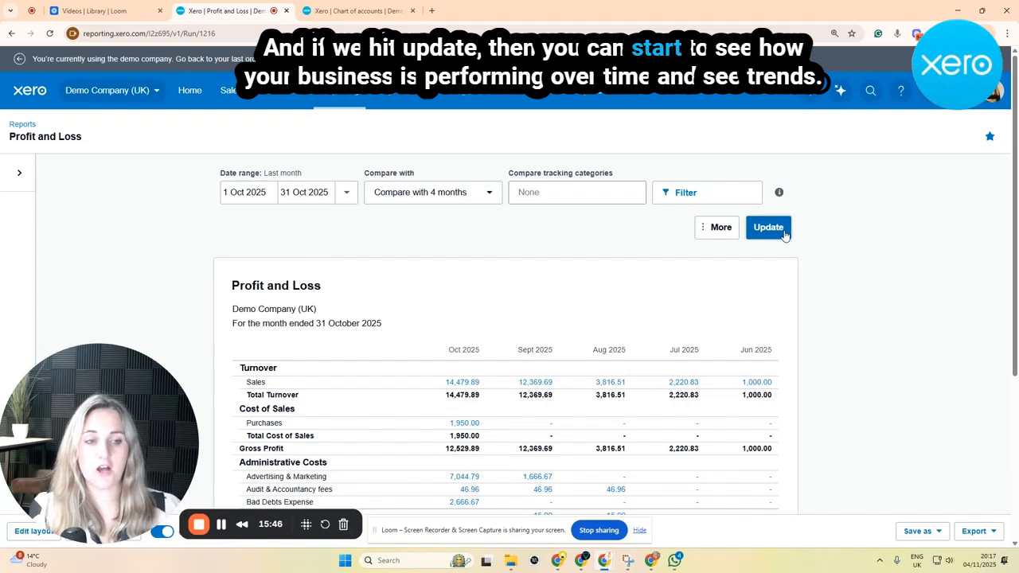
scroll(740, 251, "down", 3)
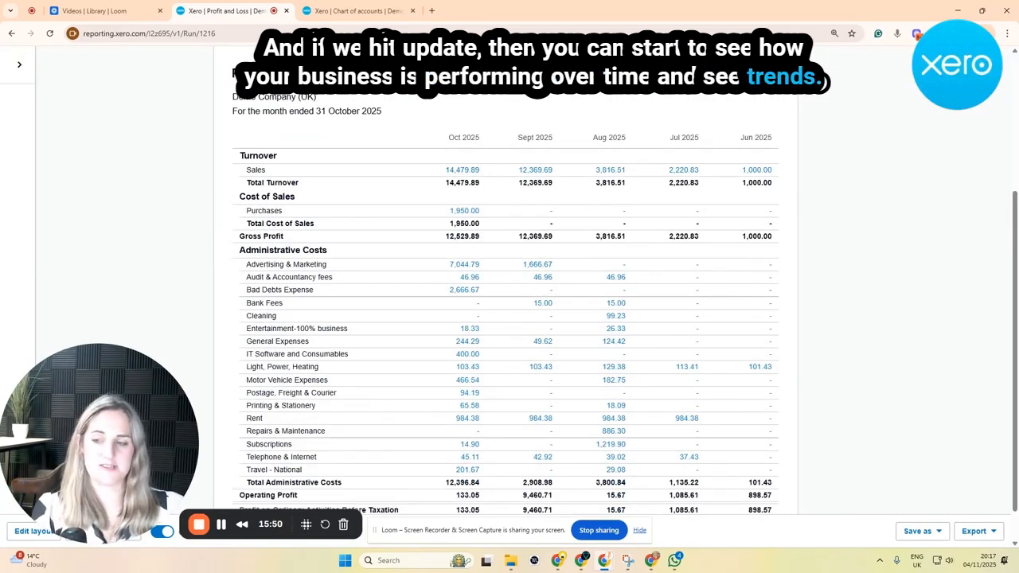
scroll(355, 294, "up", 1)
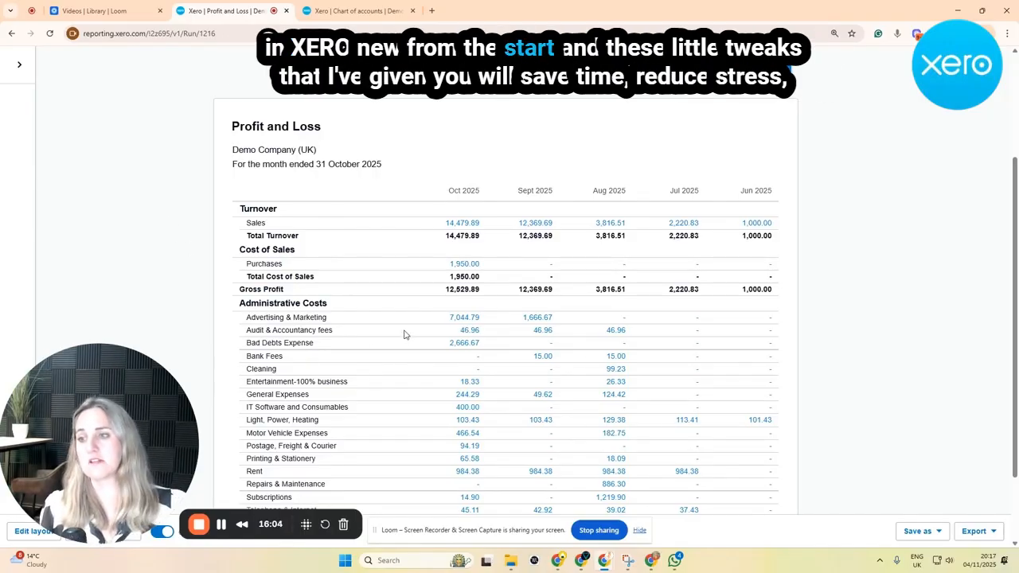
scroll(403, 336, "down", 1)
scroll(405, 327, "up", 5)
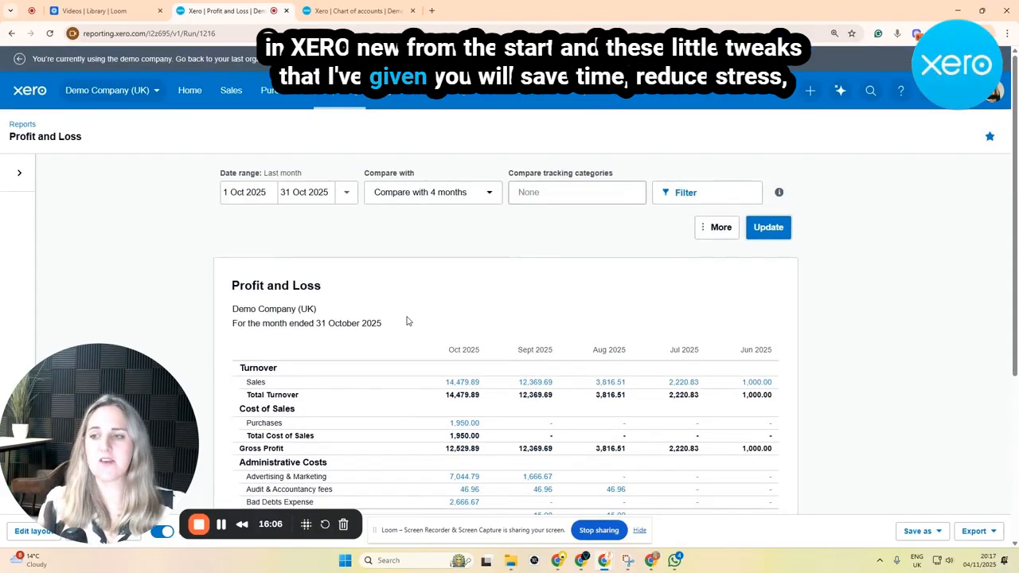